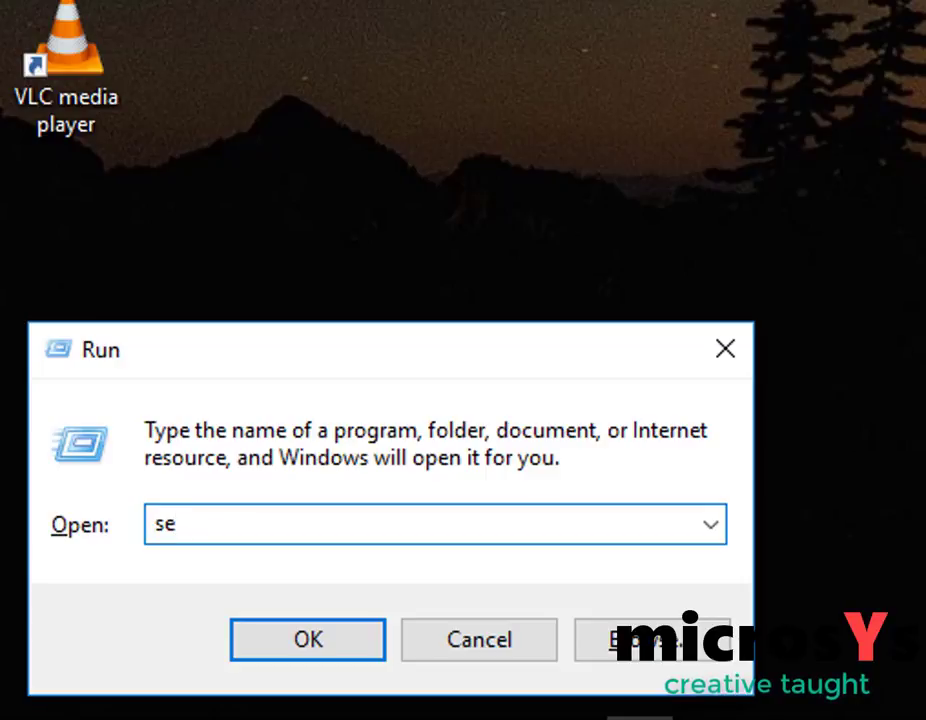
- Launch the Services console with the Run command services.msc and maximize its window
type("vices.msc")
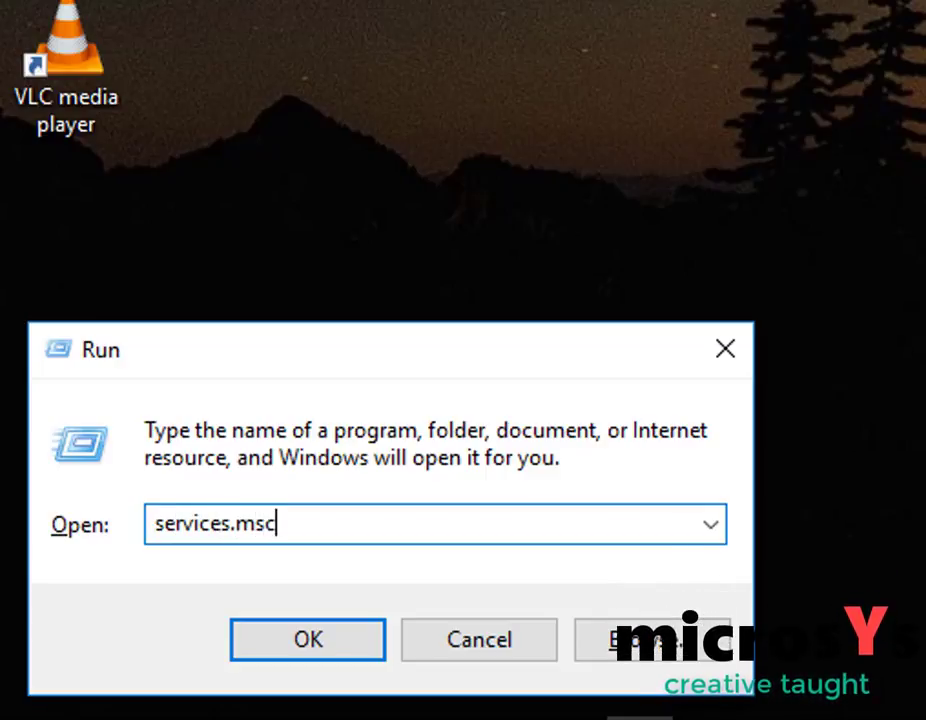
key("Return")
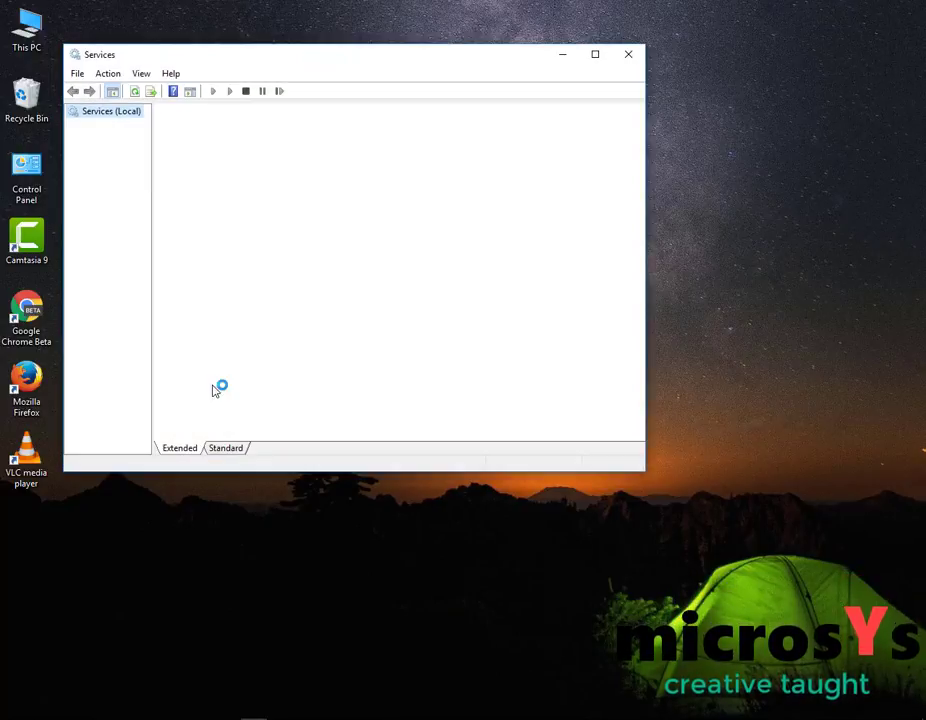
right_click(776, 145)
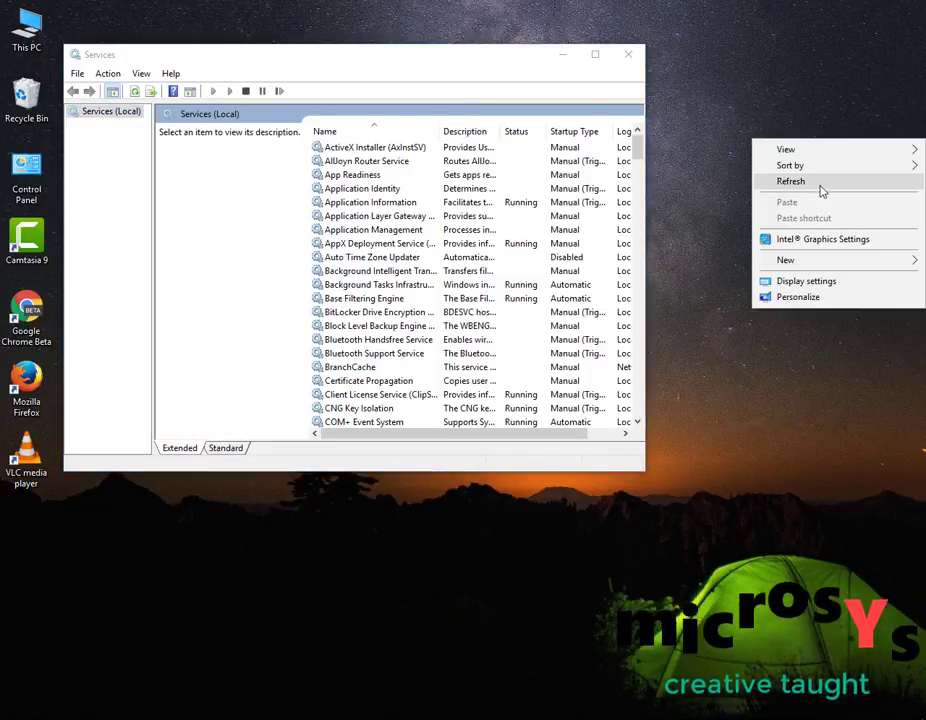
left_click(820, 188)
left_click(595, 54)
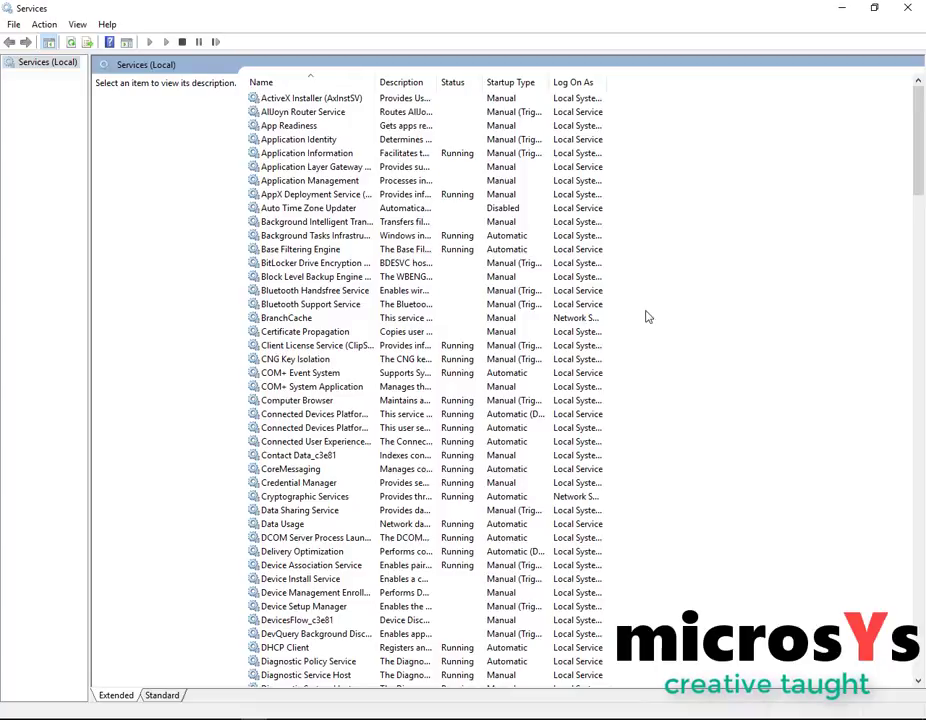
- Look through the local services list, checking the Delivery Optimization and Google Update Service entries
scroll(646, 317, "down", 5)
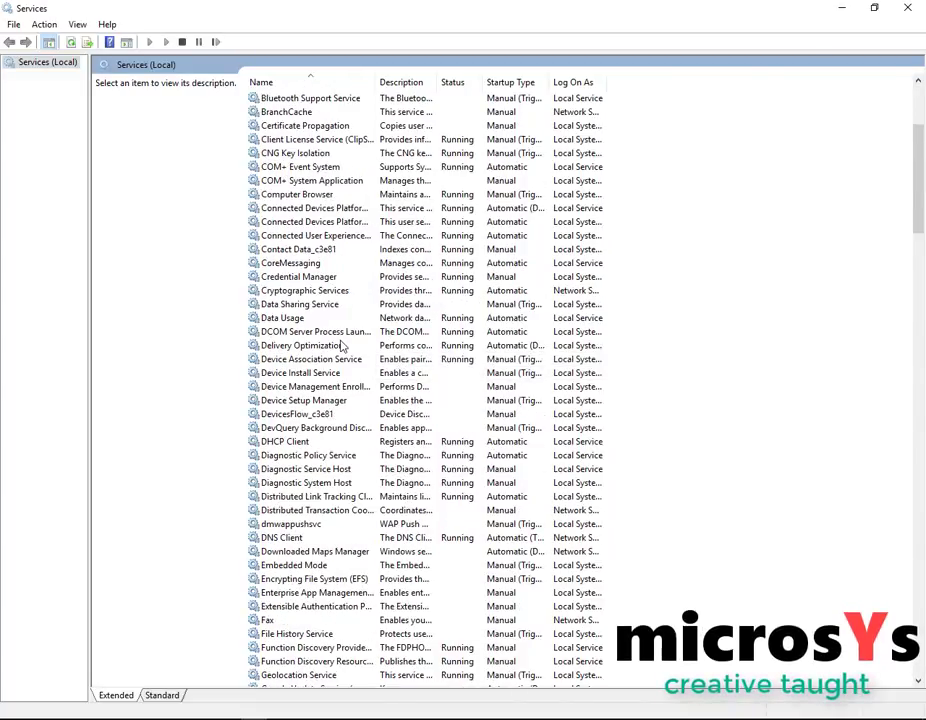
left_click(360, 345)
scroll(380, 350, "up", 5)
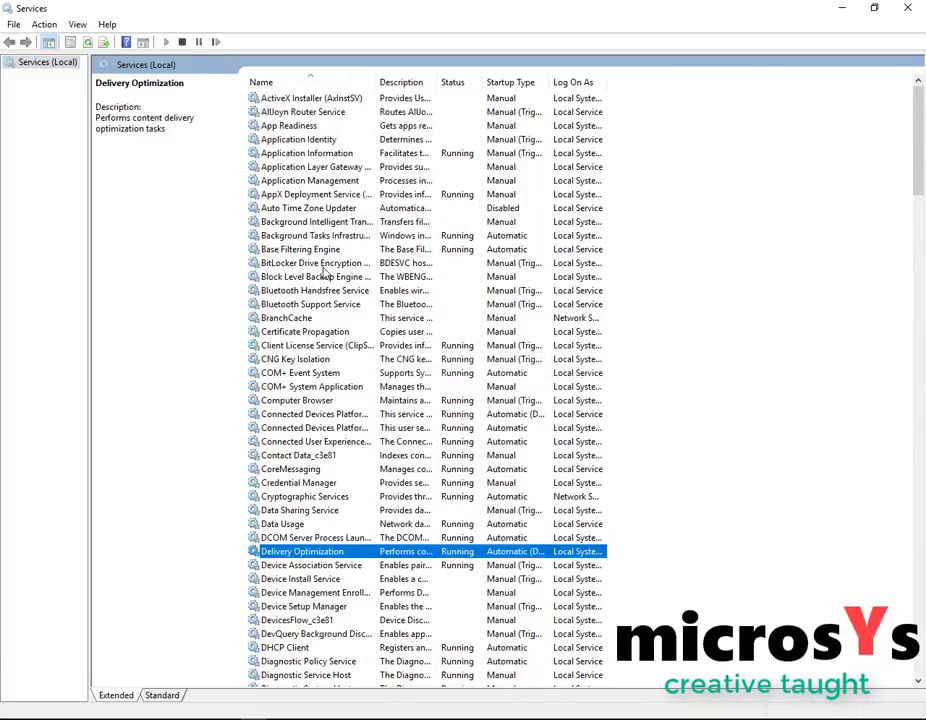
scroll(320, 256, "down", 4)
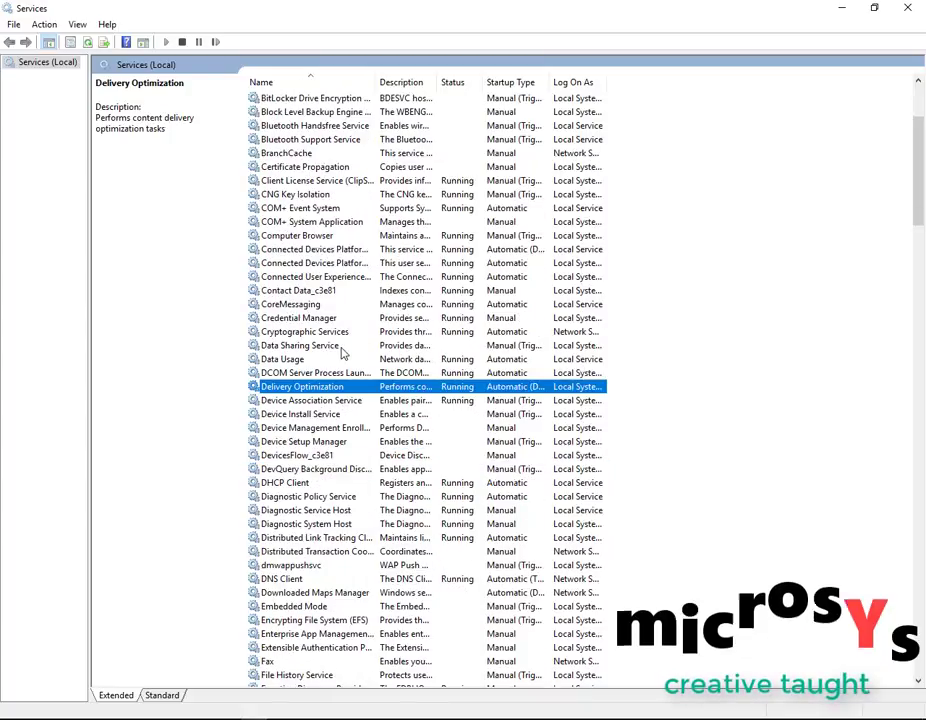
scroll(343, 355, "down", 6)
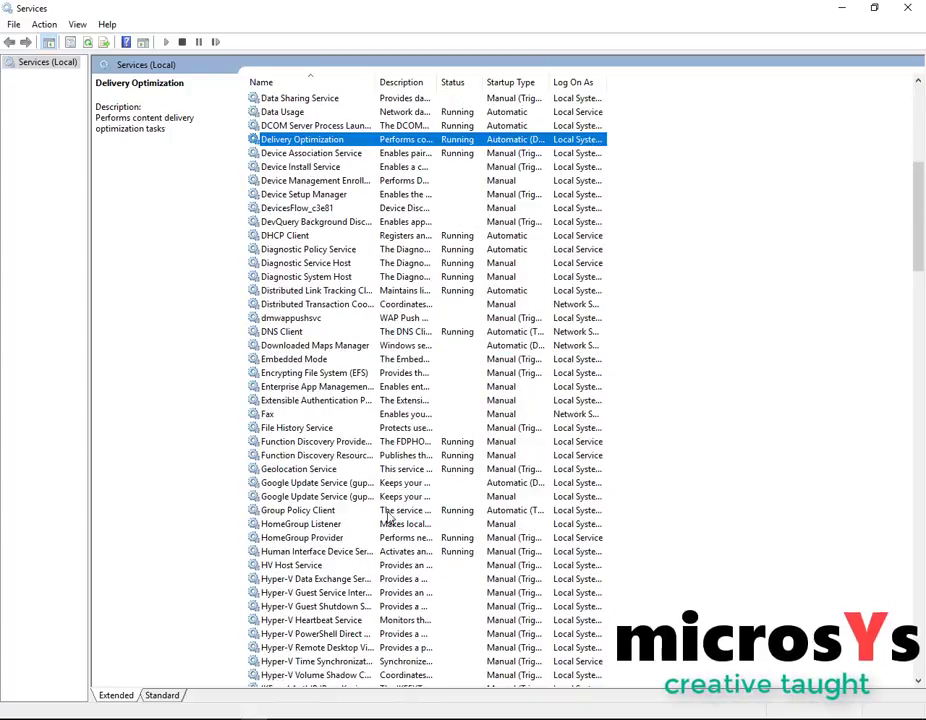
left_click(492, 443)
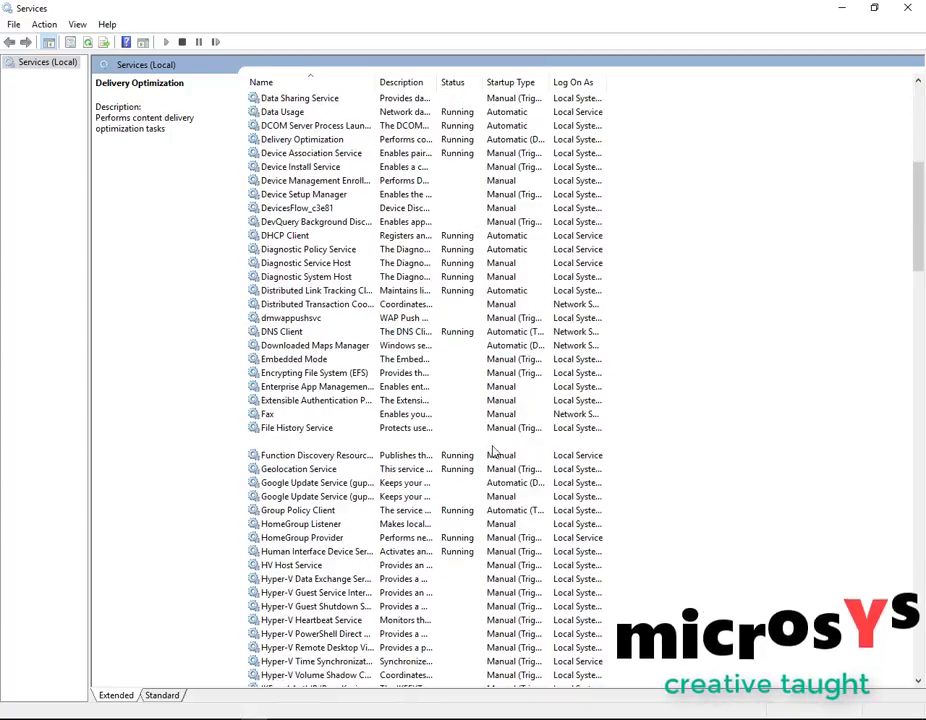
left_click(363, 497)
scroll(363, 498, "down", 5)
scroll(400, 520, "down", 7)
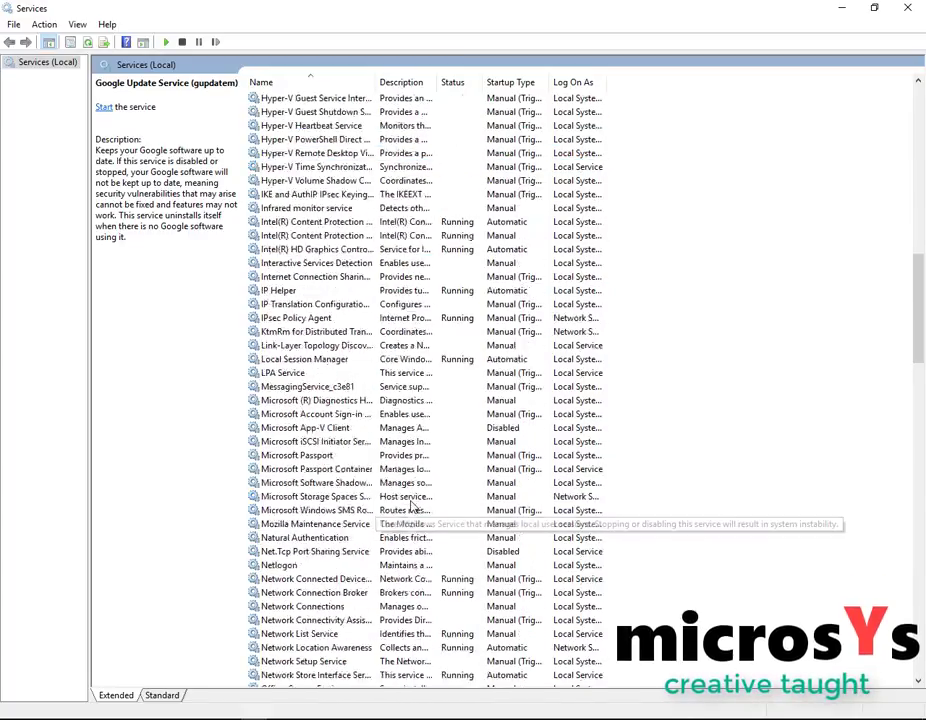
scroll(411, 507, "down", 1)
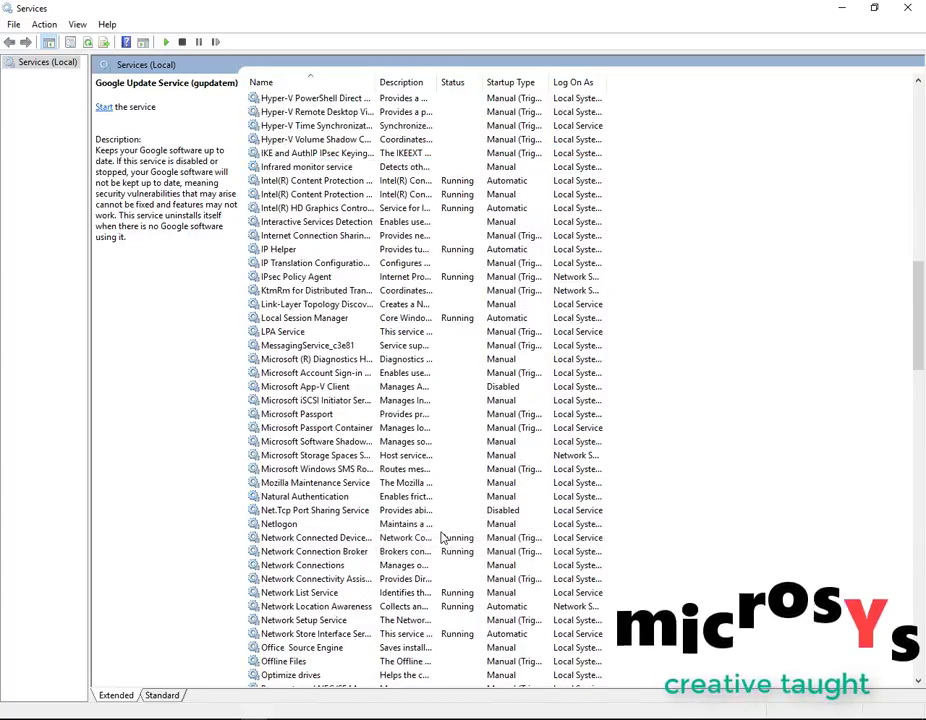
- Find the Superfetch service in the list and open its properties
key("s")
key("Down")
key("Down")
key("Down")
key("Down")
key("Down")
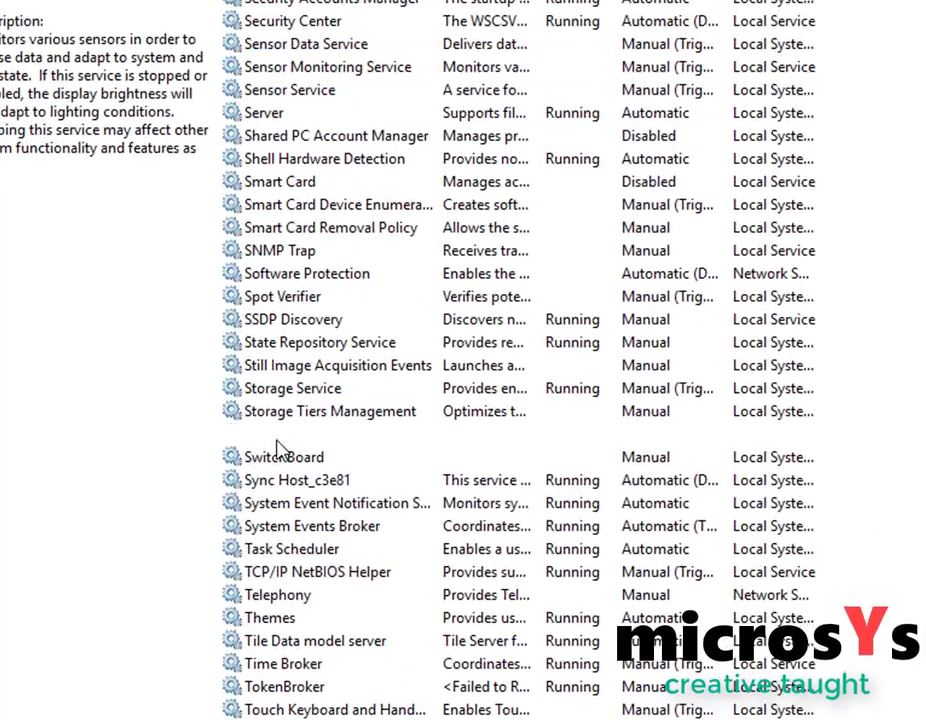
left_click(300, 387)
double_click(322, 440)
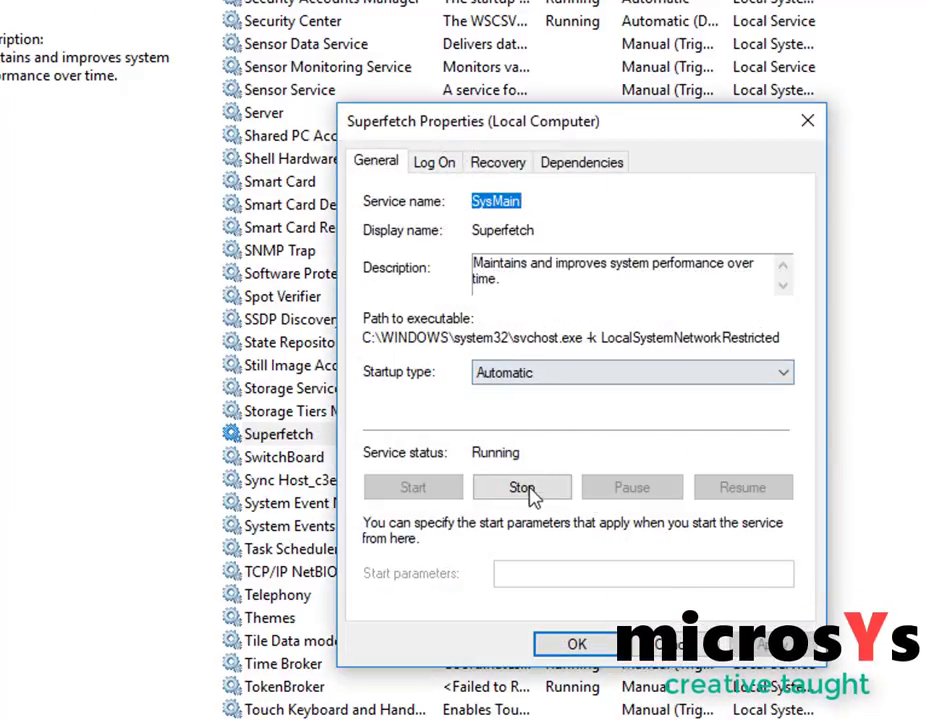
- Stop the Superfetch service, set its startup type to Disabled, and apply the change
left_click(528, 490)
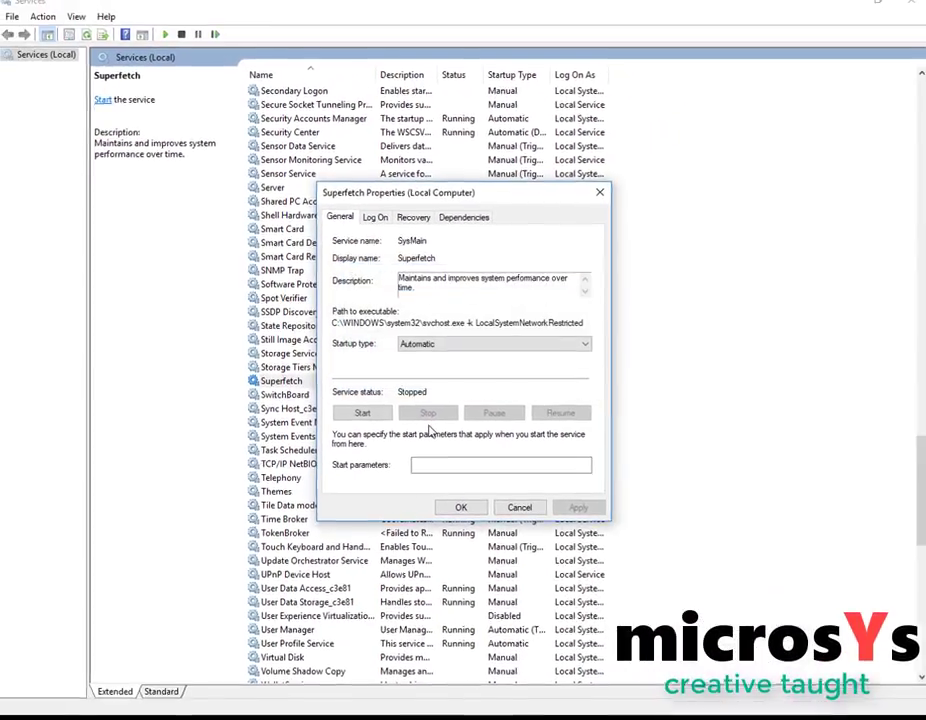
left_click(455, 345)
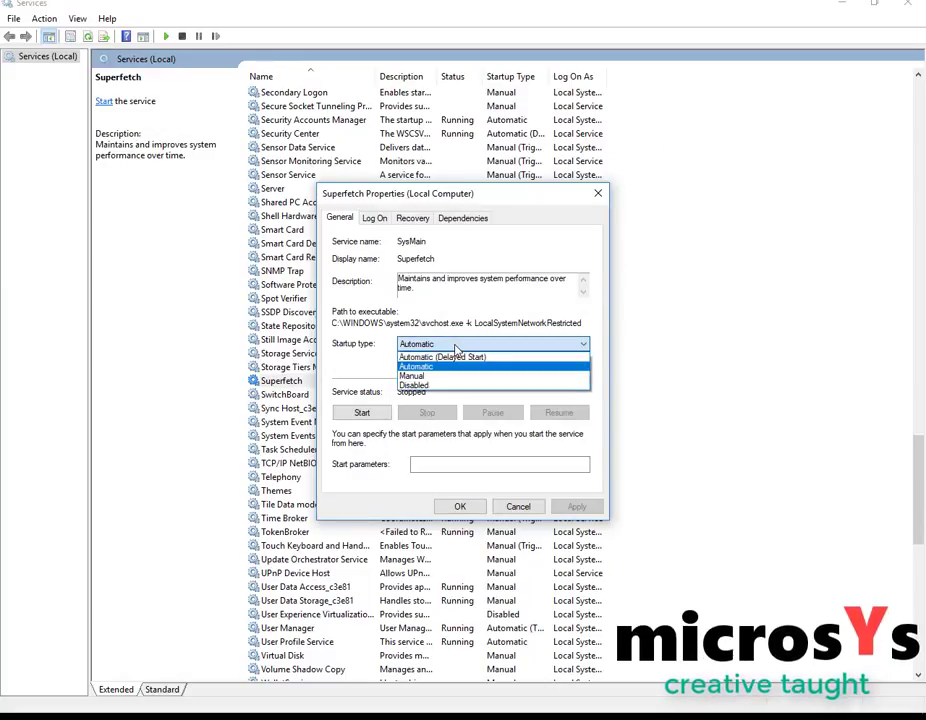
left_click(428, 387)
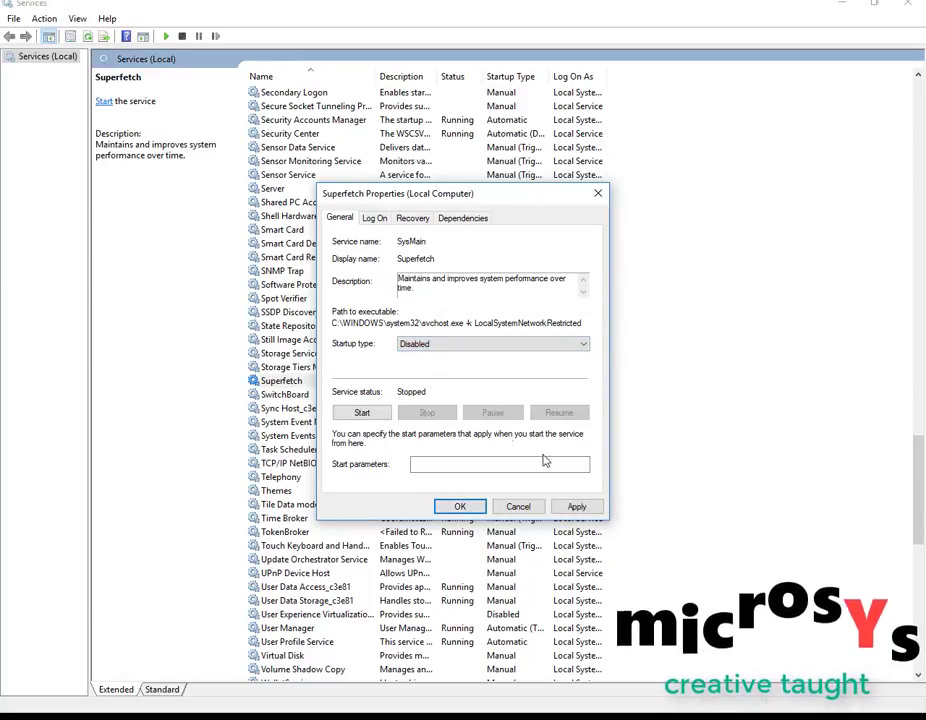
left_click(576, 506)
left_click(478, 510)
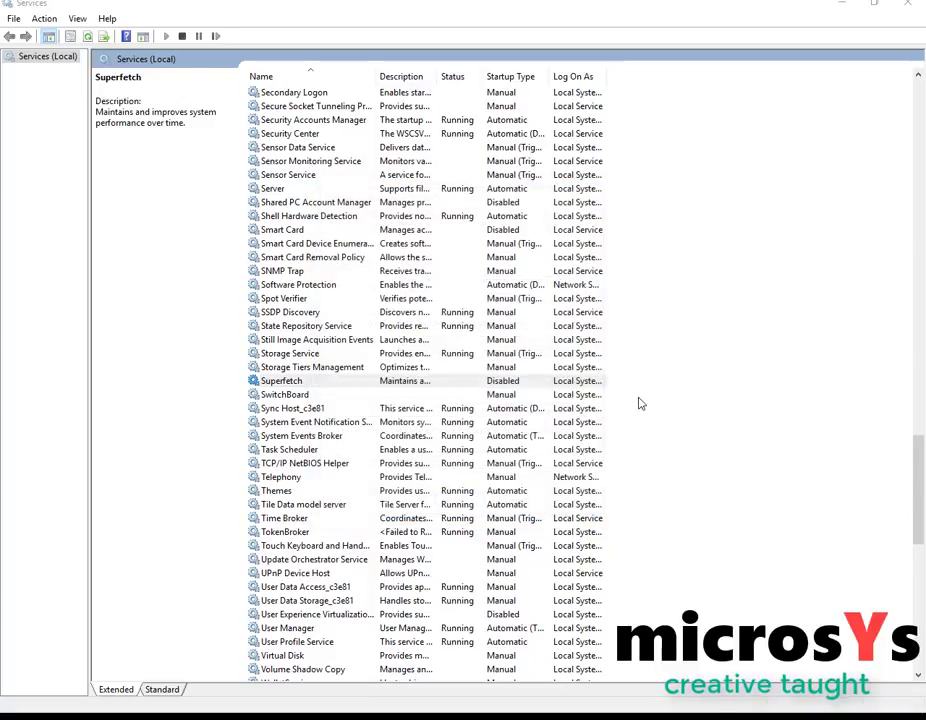
- Find and select the Windows Update service in the services list
scroll(409, 281, "down", 14)
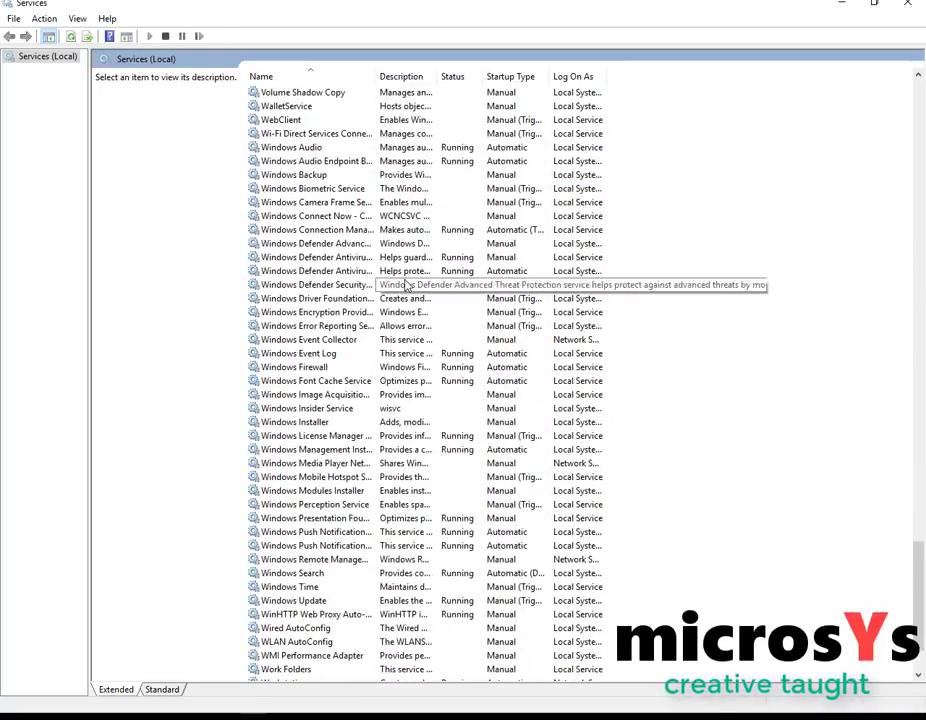
key("w")
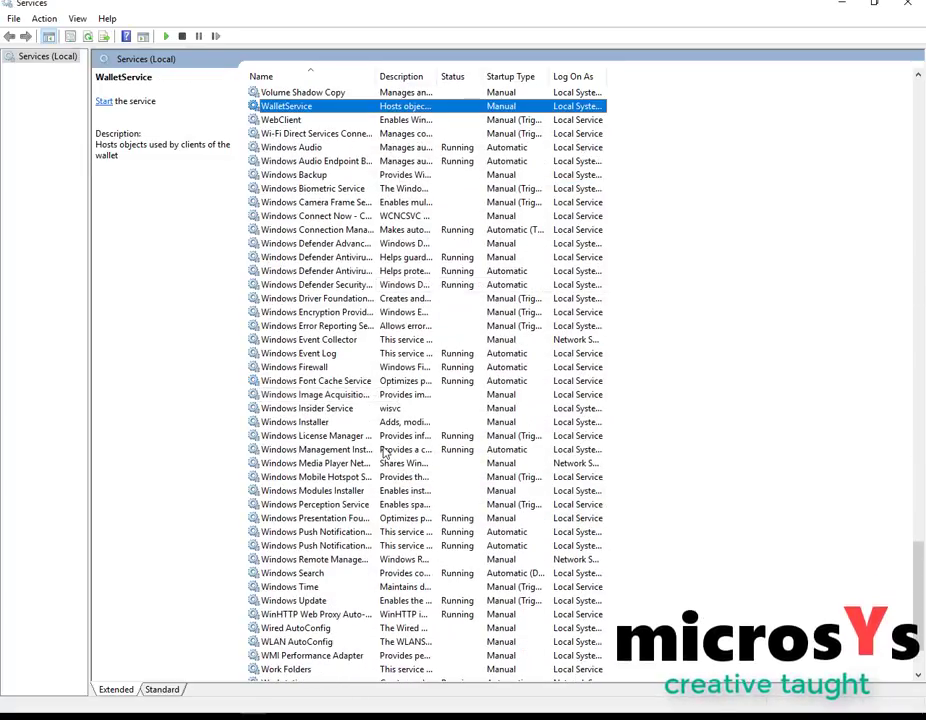
left_click(330, 603)
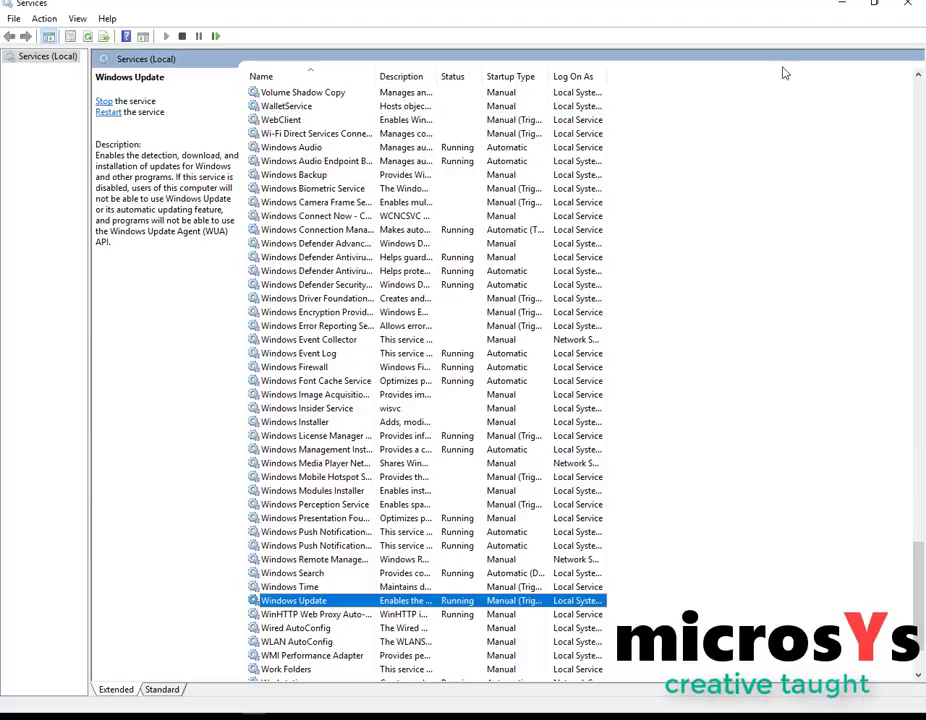
- Minimize Services, view the basic system information in This PC's properties, and close that window
left_click(842, 5)
right_click(36, 47)
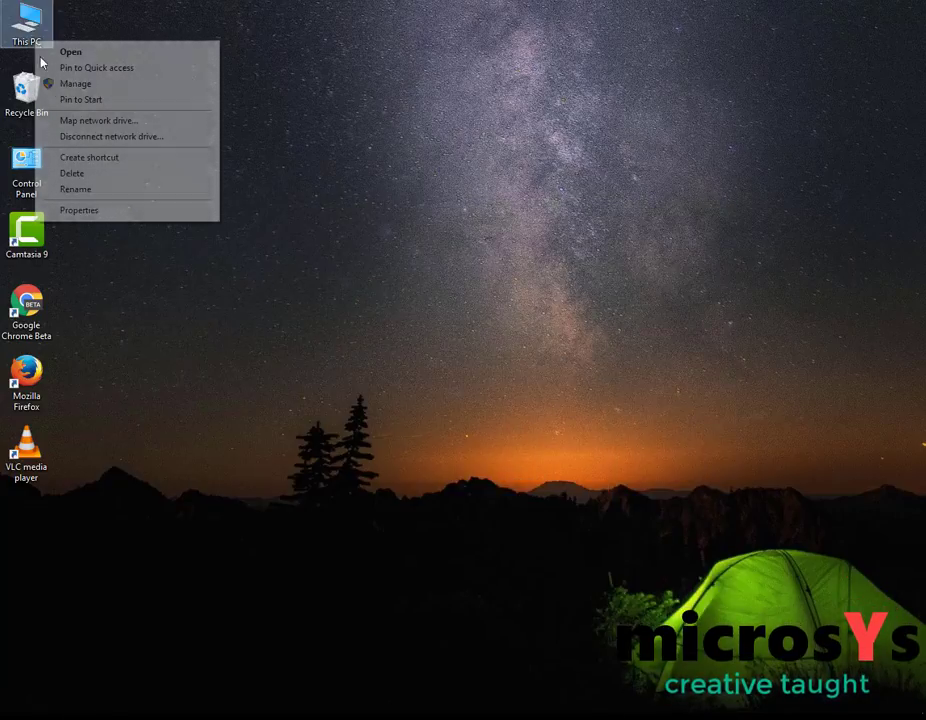
left_click(102, 210)
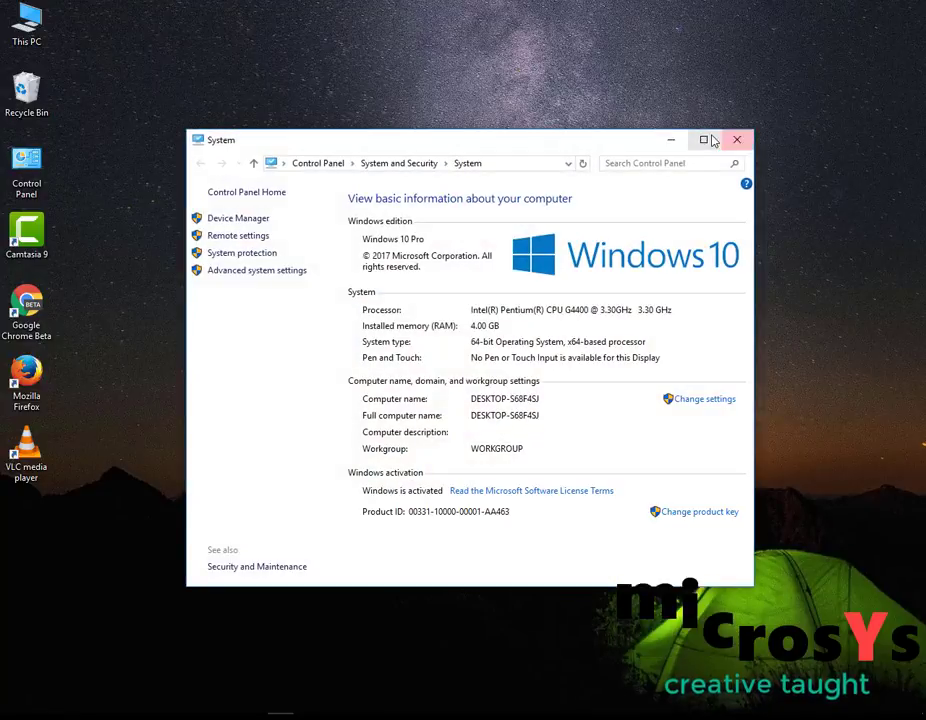
left_click(703, 138)
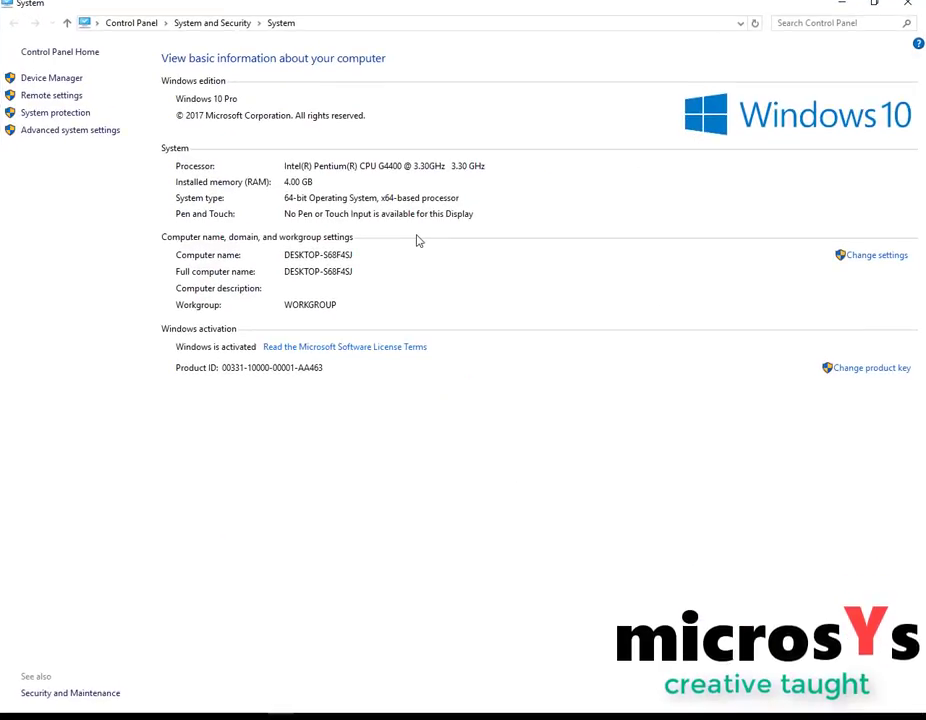
left_click(912, 6)
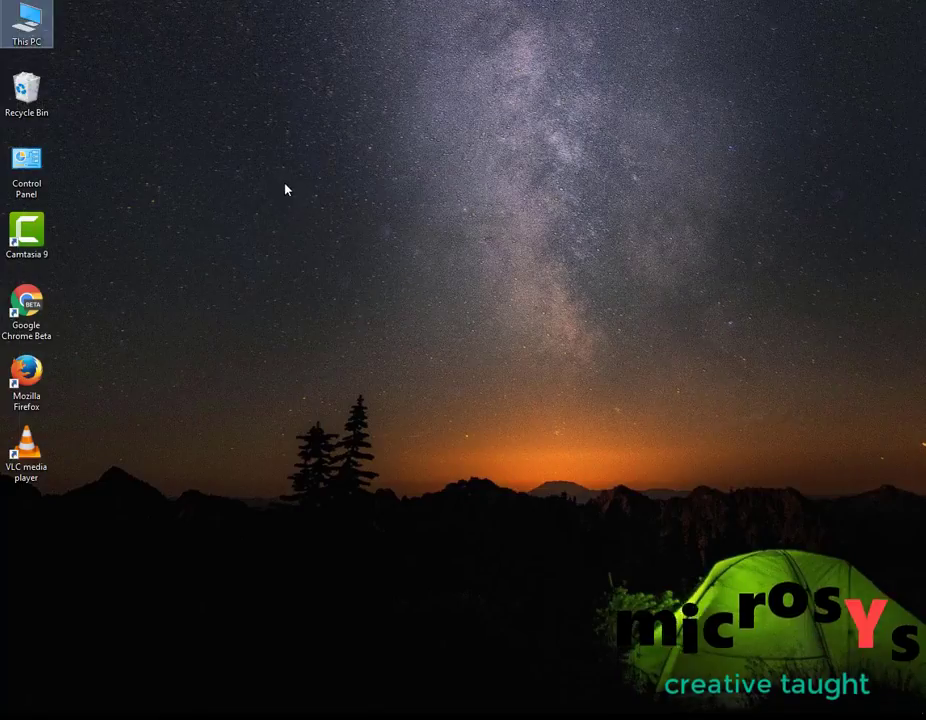
right_click(285, 188)
left_click(312, 228)
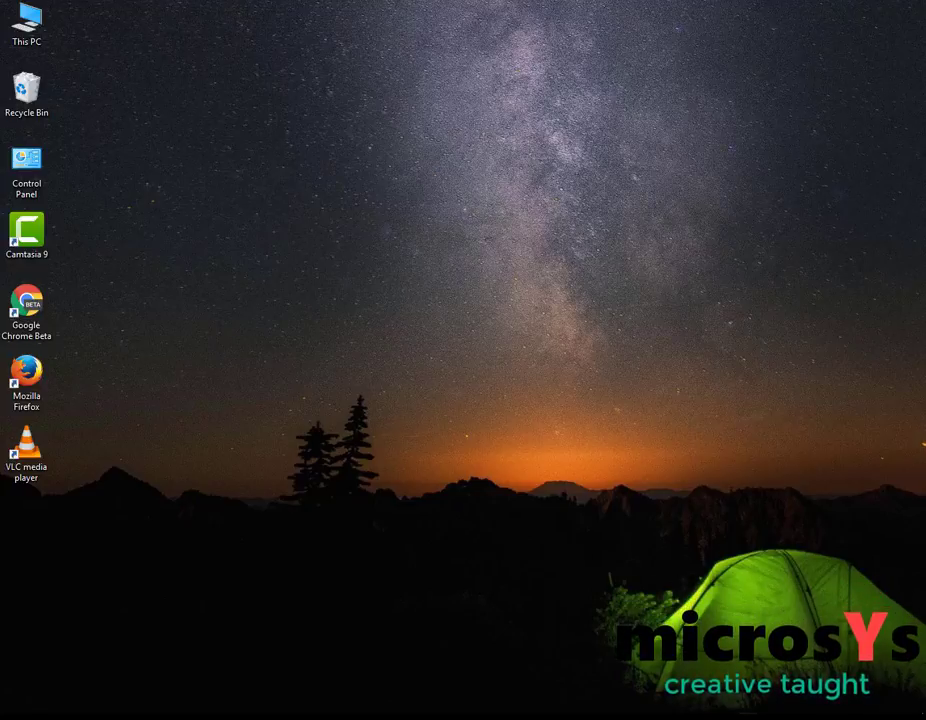
right_click(426, 541)
left_click(488, 419)
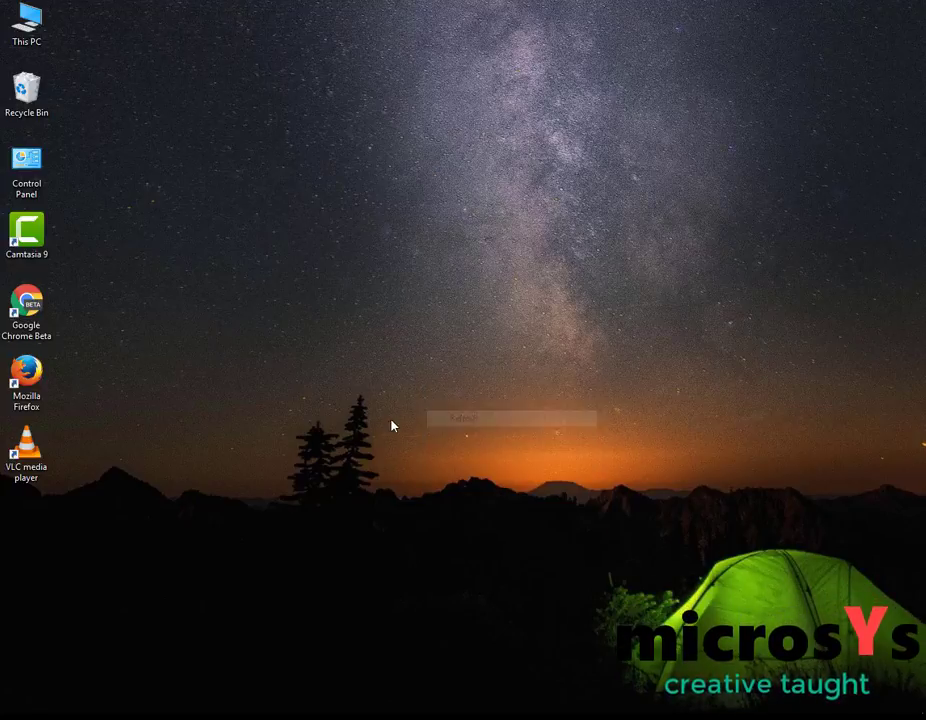
right_click(334, 317)
left_click(372, 355)
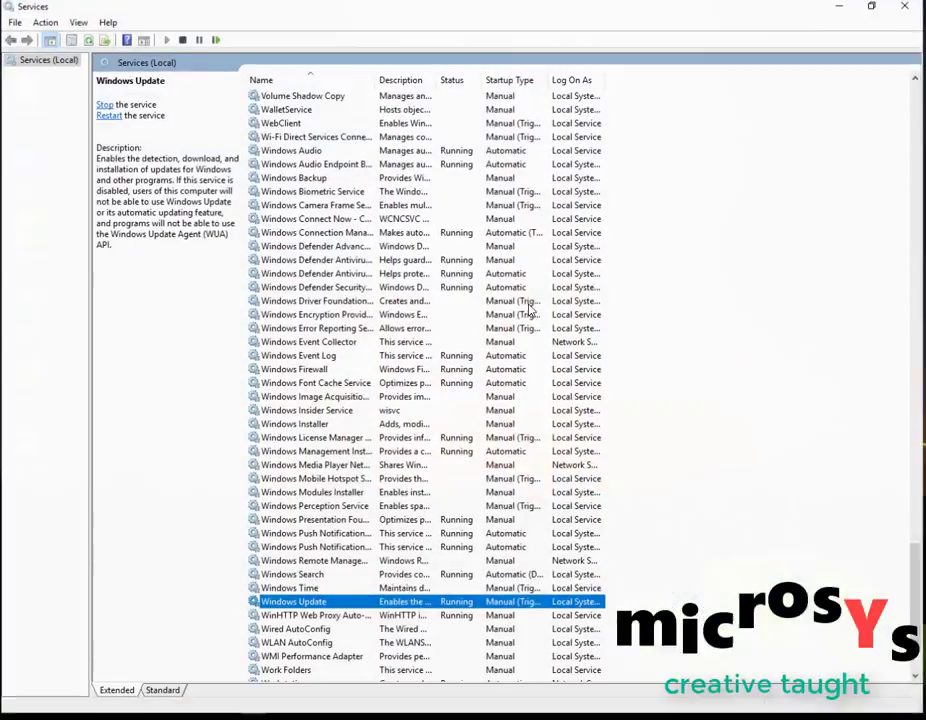
- Stop the Windows Update service, set its startup type to Disabled, and apply the change
scroll(332, 604, "down", 1)
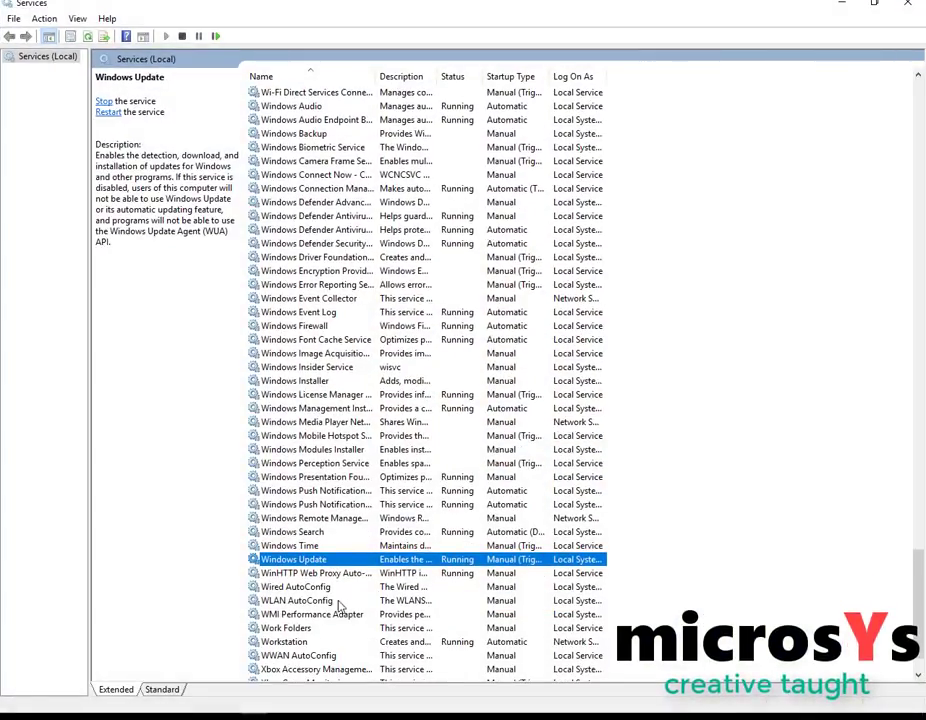
double_click(300, 559)
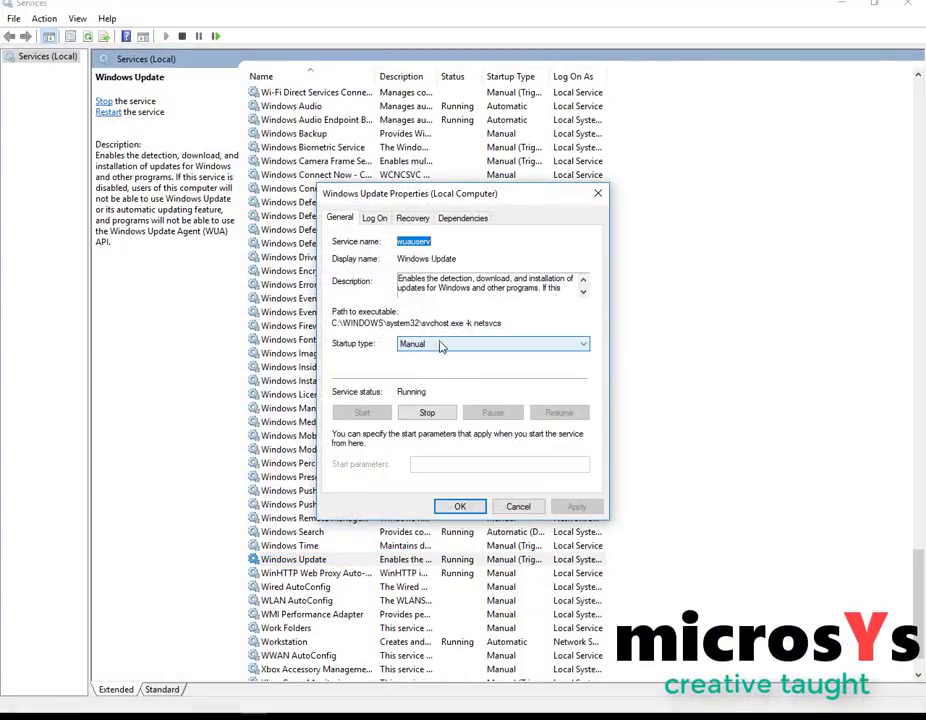
left_click(427, 413)
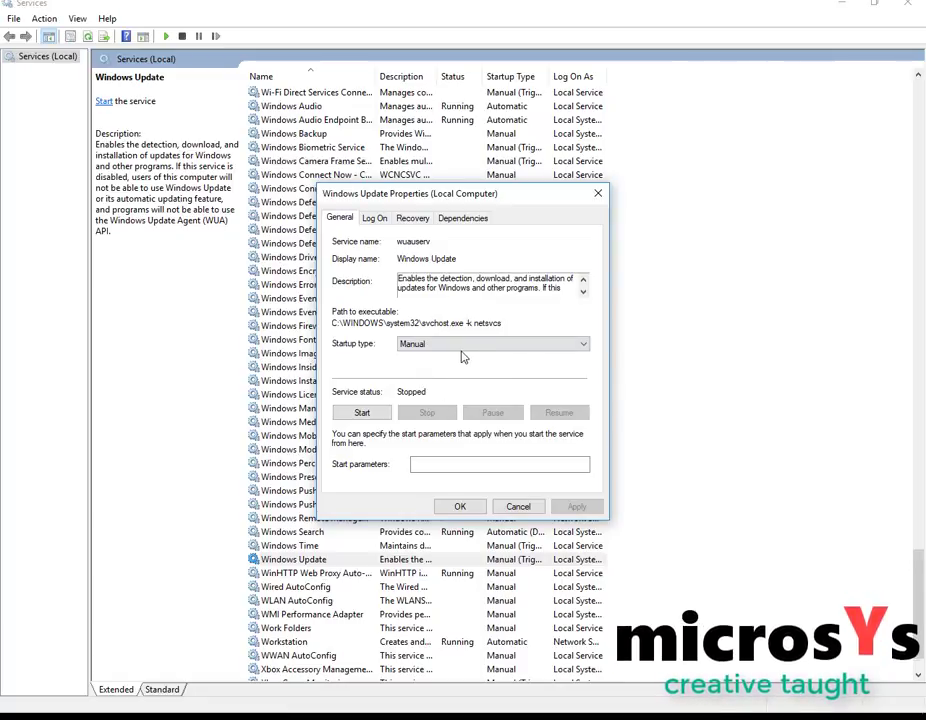
left_click(462, 346)
left_click(438, 386)
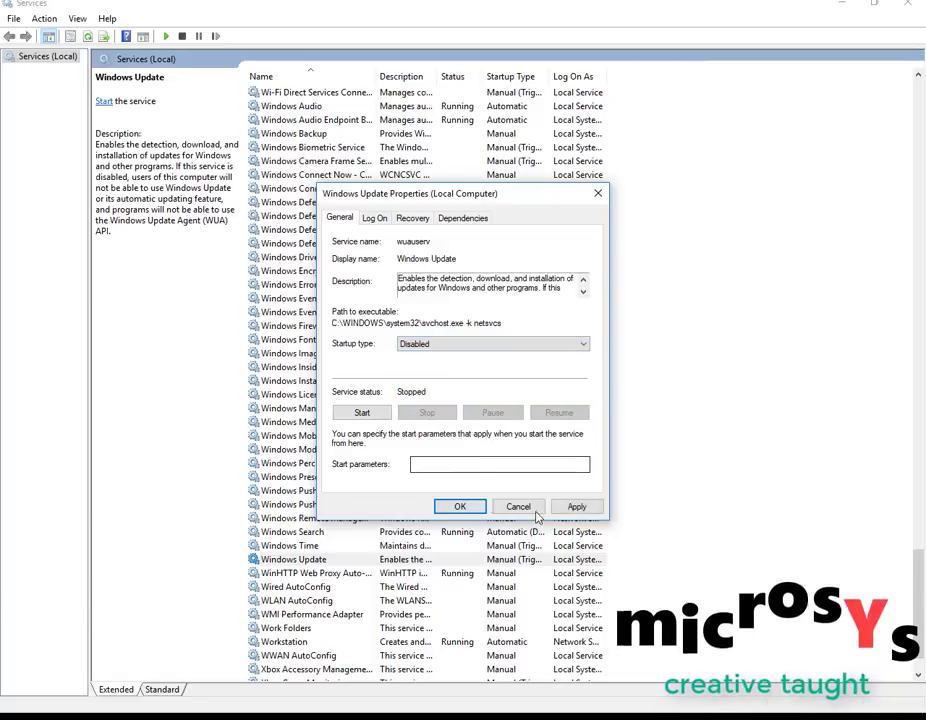
left_click(573, 507)
left_click(460, 507)
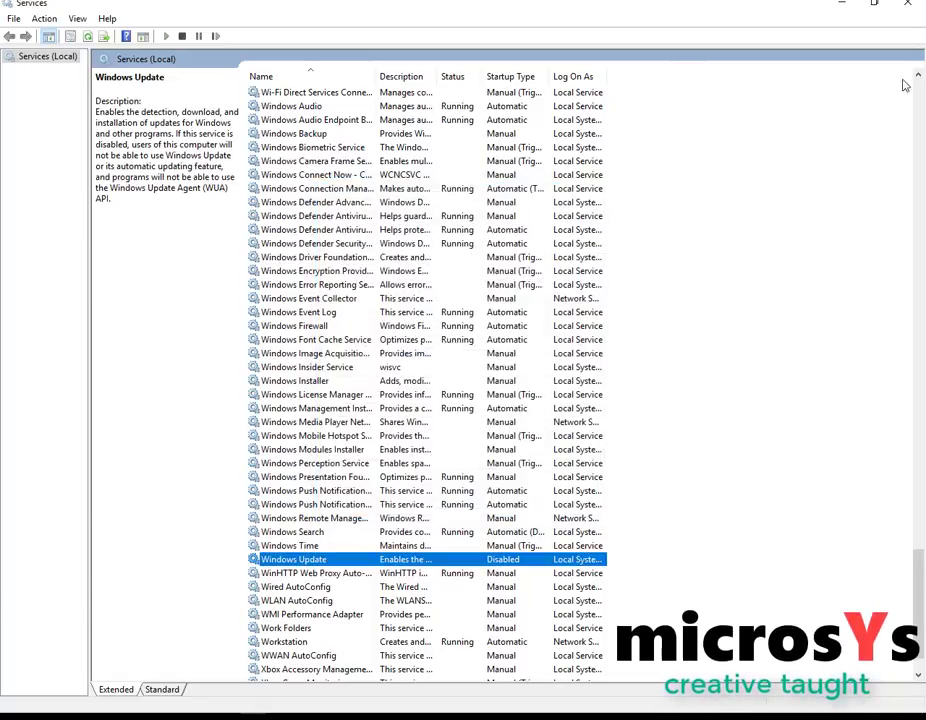
right_click(231, 189)
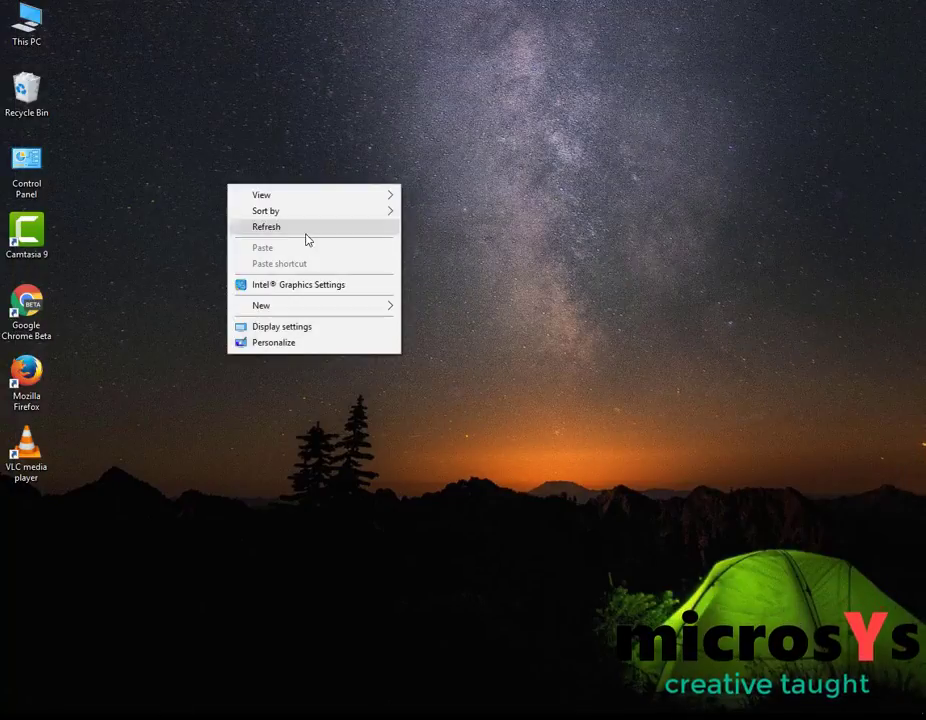
right_click(307, 238)
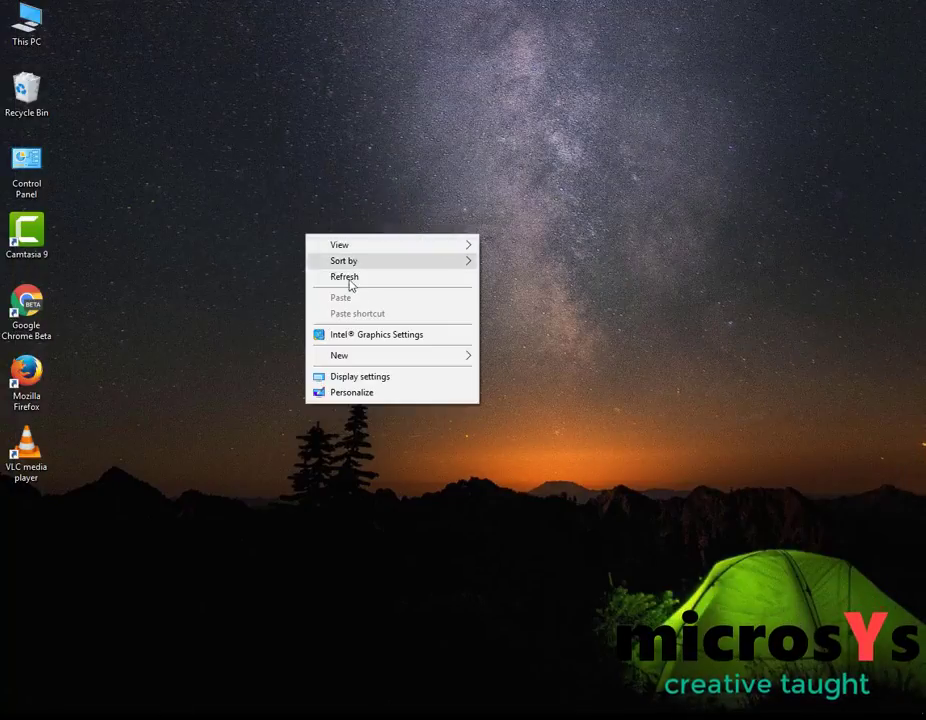
left_click(352, 278)
right_click(231, 223)
left_click(266, 266)
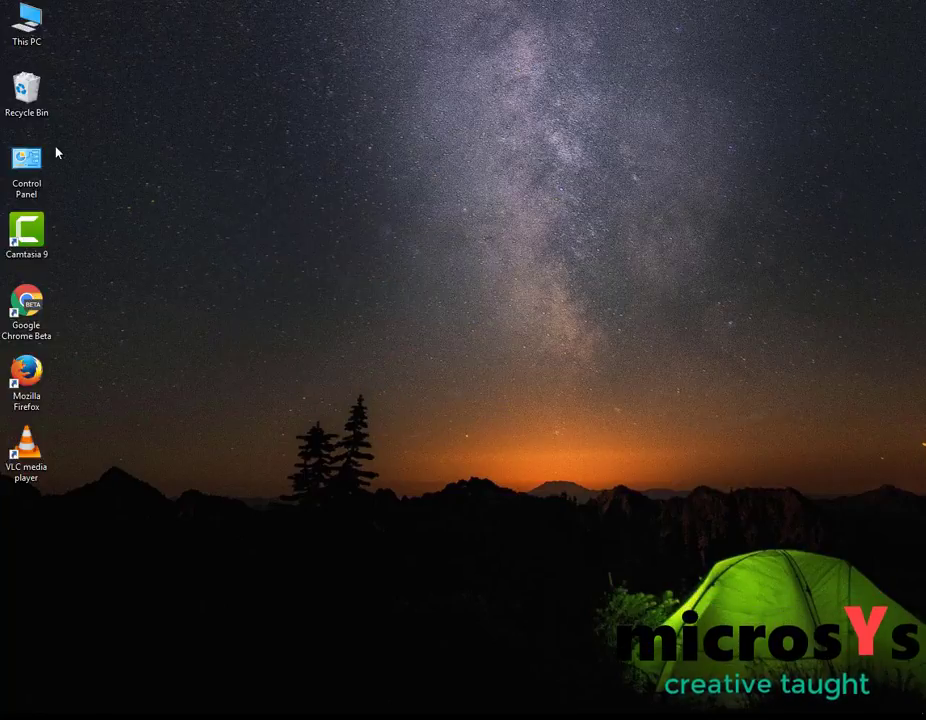
right_click(52, 116)
right_click(302, 161)
left_click(340, 202)
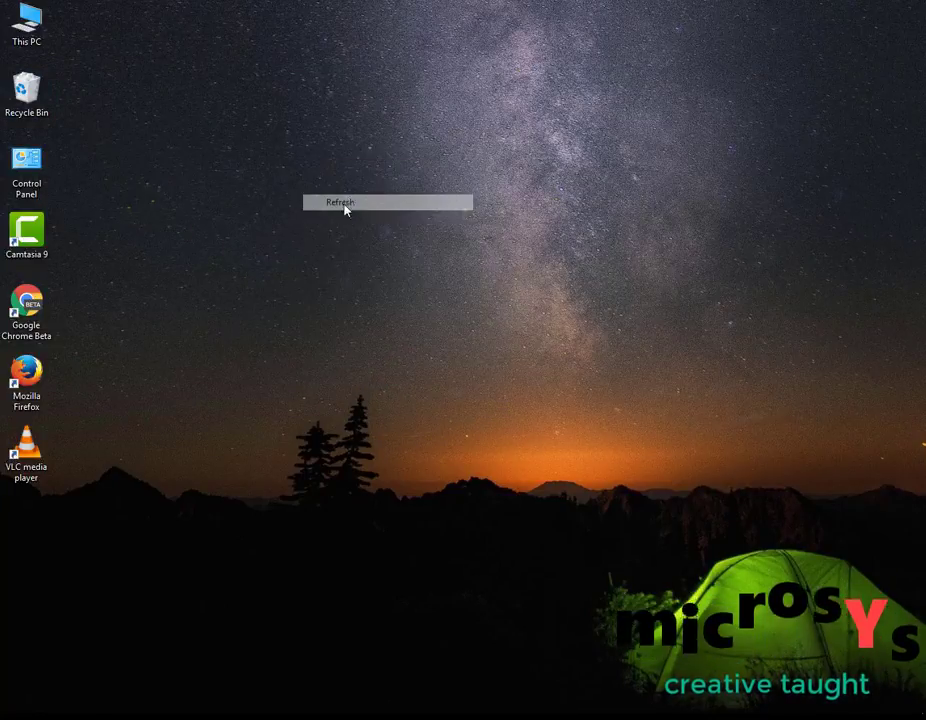
right_click(310, 259)
left_click(332, 300)
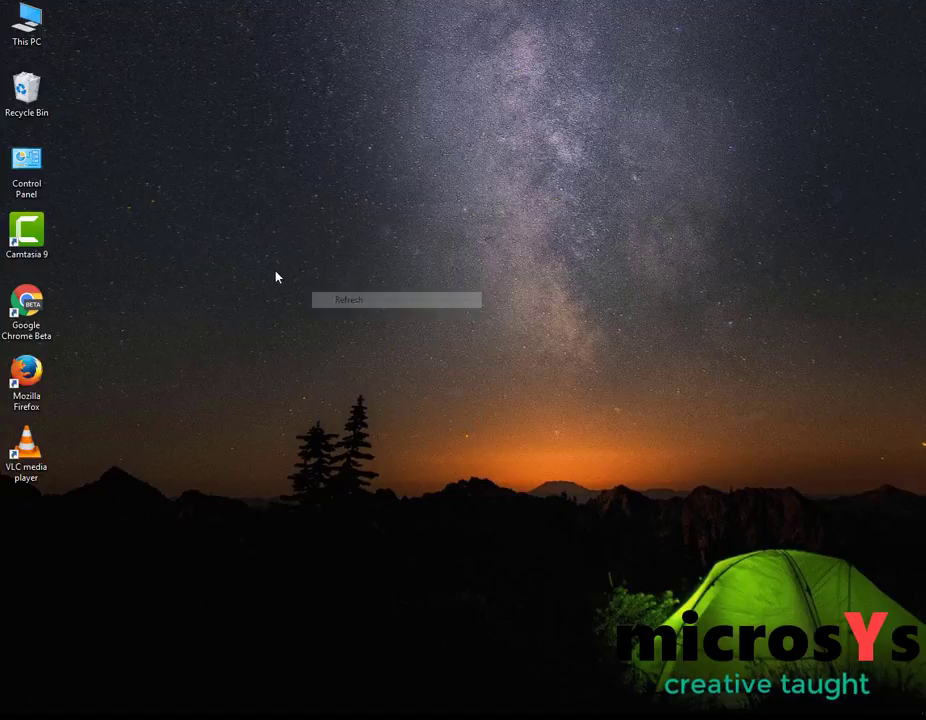
right_click(276, 272)
left_click(311, 311)
right_click(286, 296)
left_click(326, 334)
right_click(228, 229)
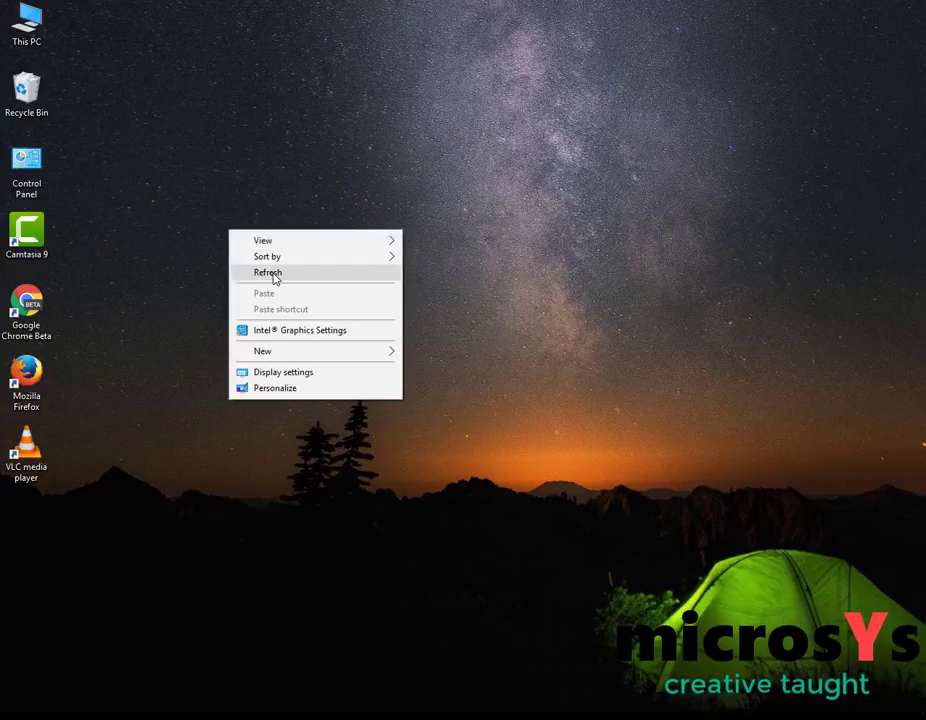
left_click(273, 272)
right_click(218, 280)
left_click(265, 323)
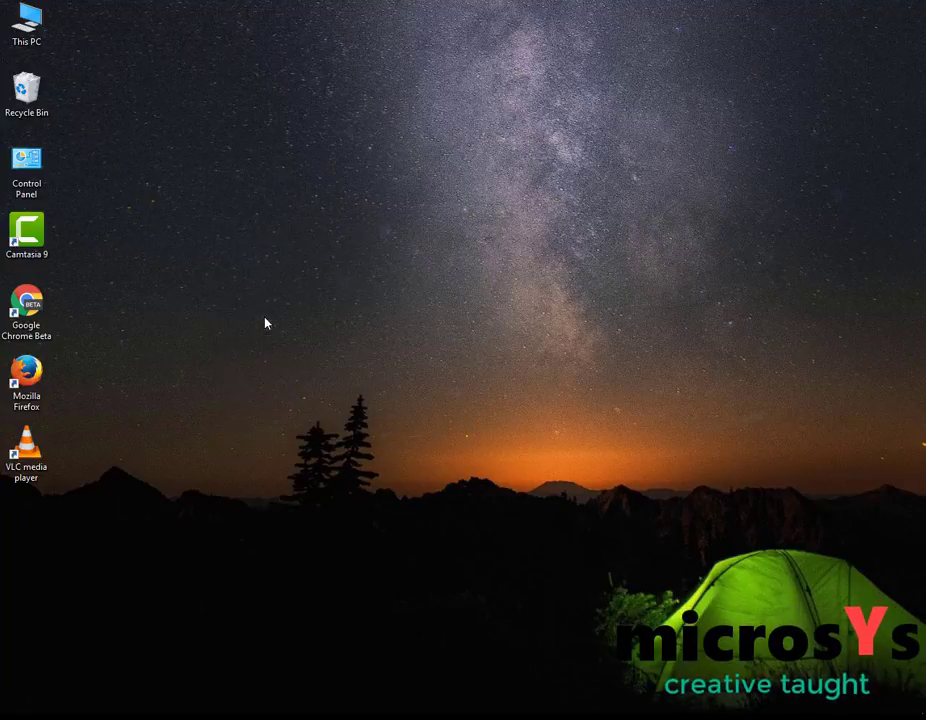
right_click(265, 318)
left_click(305, 362)
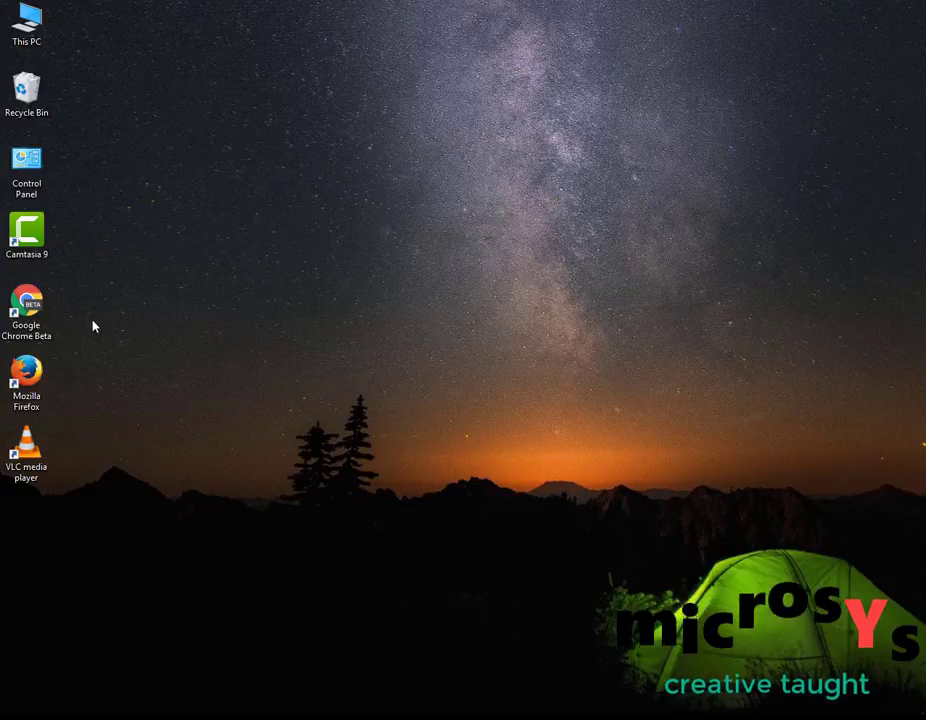
right_click(144, 268)
left_click(190, 312)
right_click(133, 210)
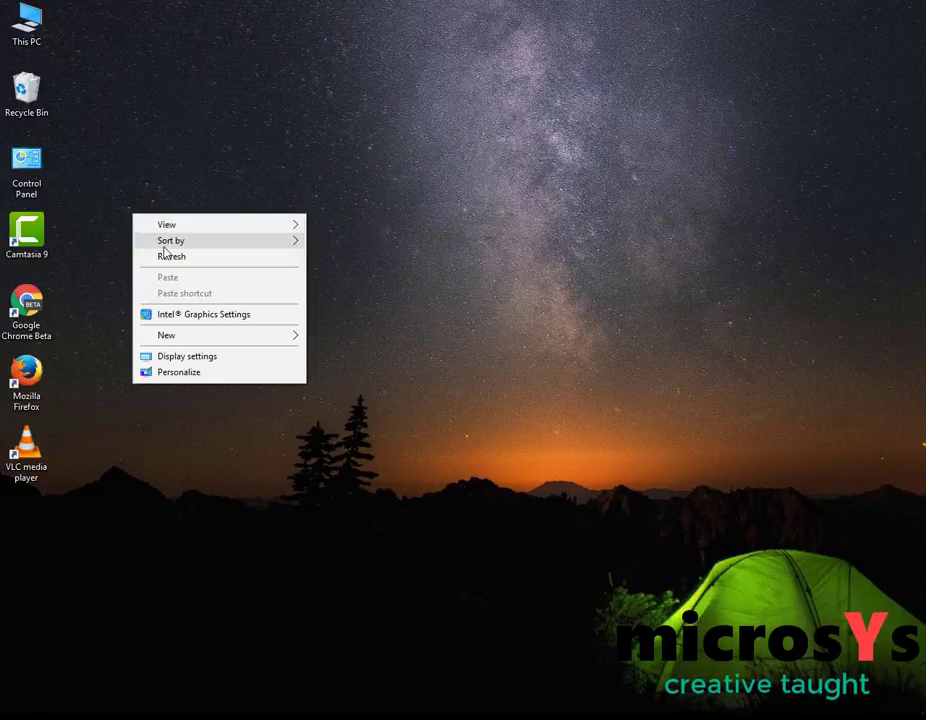
left_click(172, 258)
right_click(172, 258)
left_click(215, 302)
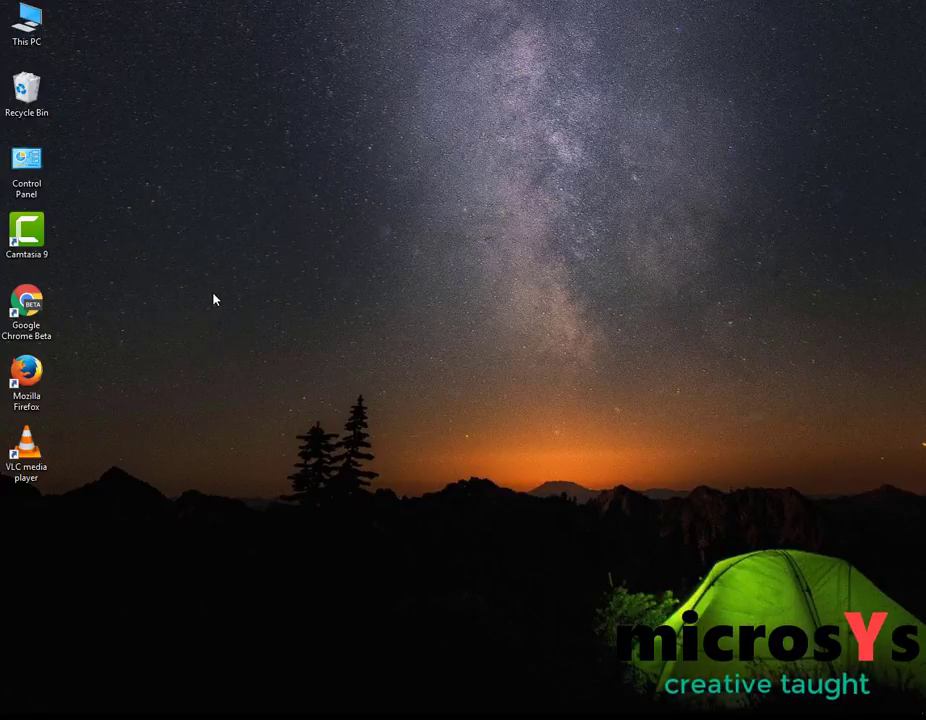
right_click(213, 298)
left_click(244, 331)
right_click(183, 278)
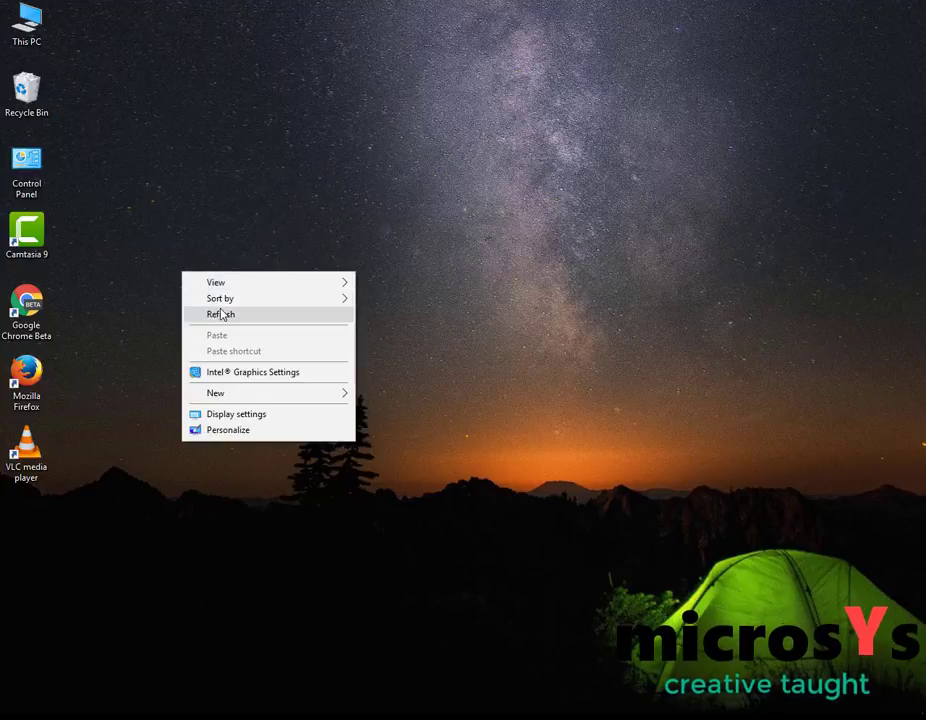
left_click(221, 313)
right_click(222, 308)
left_click(231, 345)
right_click(212, 308)
left_click(231, 347)
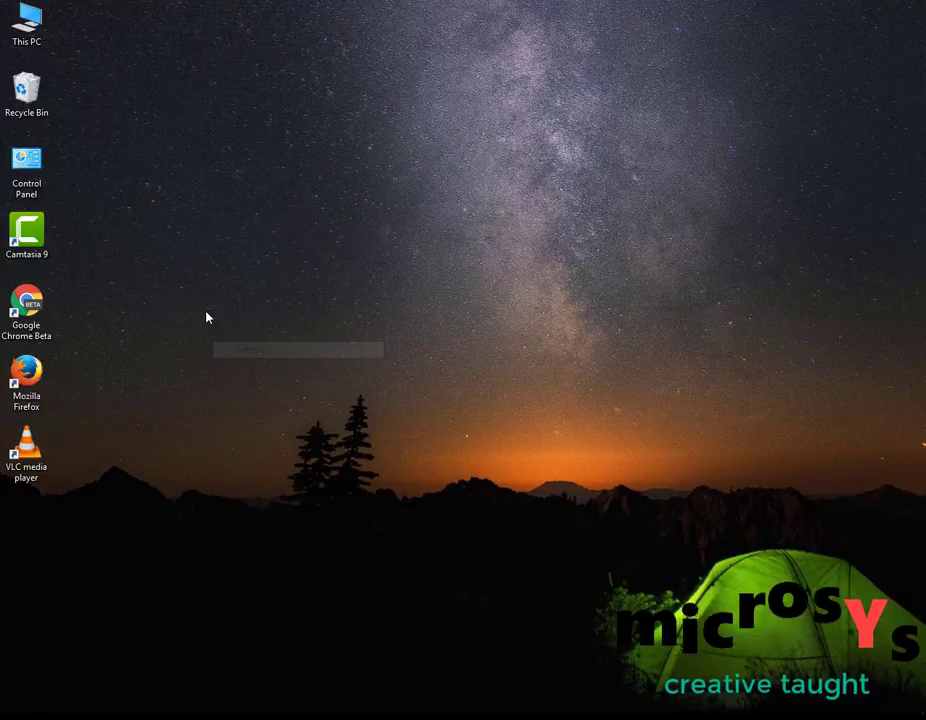
right_click(203, 312)
left_click(212, 352)
right_click(197, 307)
left_click(229, 352)
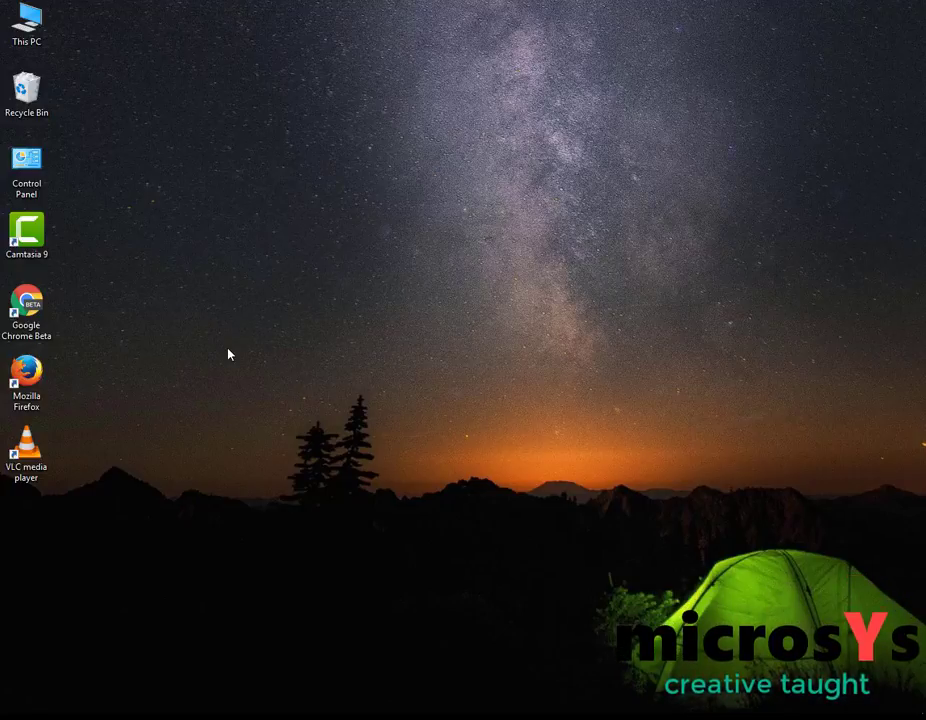
right_click(147, 184)
left_click(188, 227)
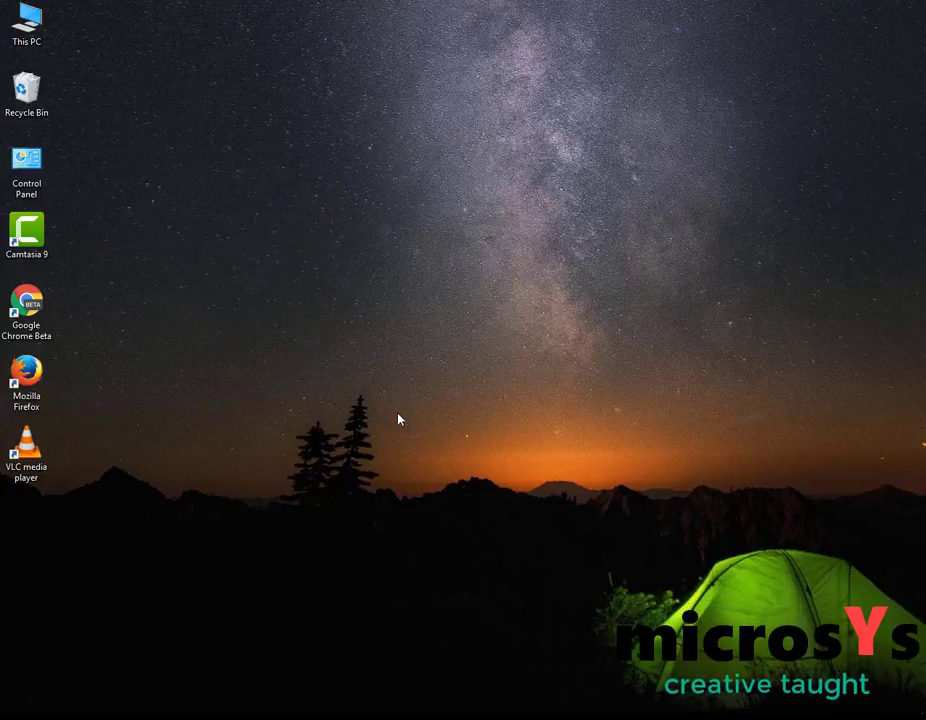
right_click(213, 216)
left_click(262, 262)
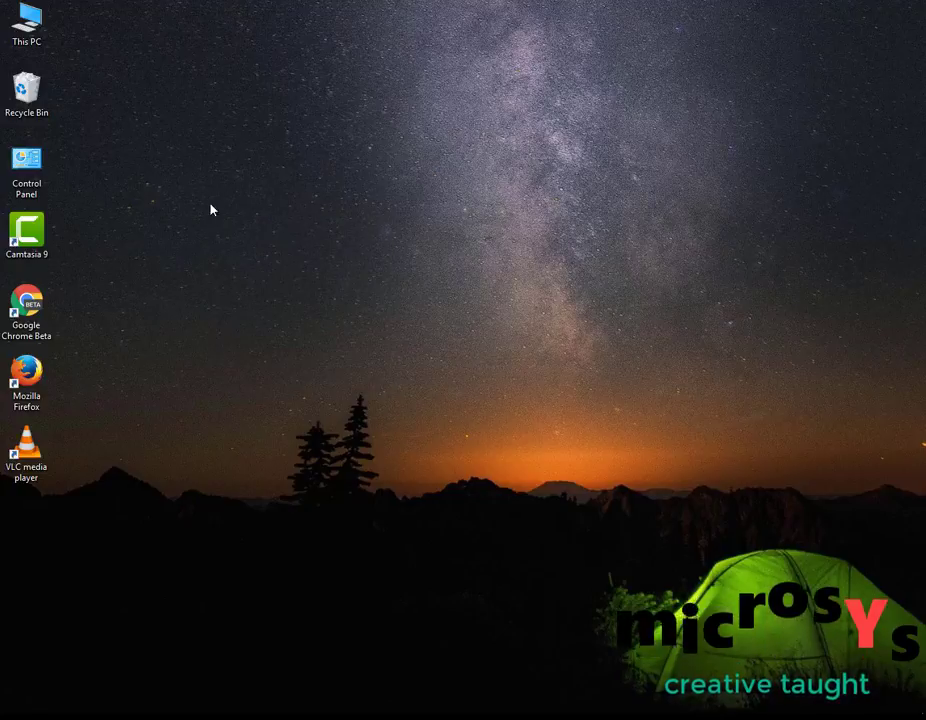
right_click(211, 207)
left_click(248, 246)
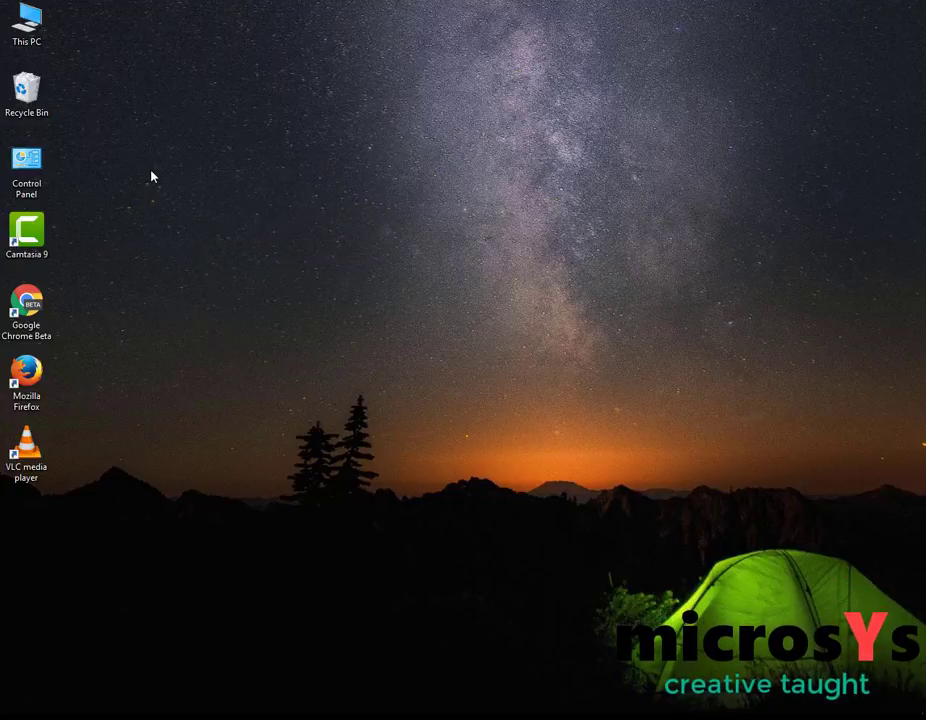
right_click(152, 176)
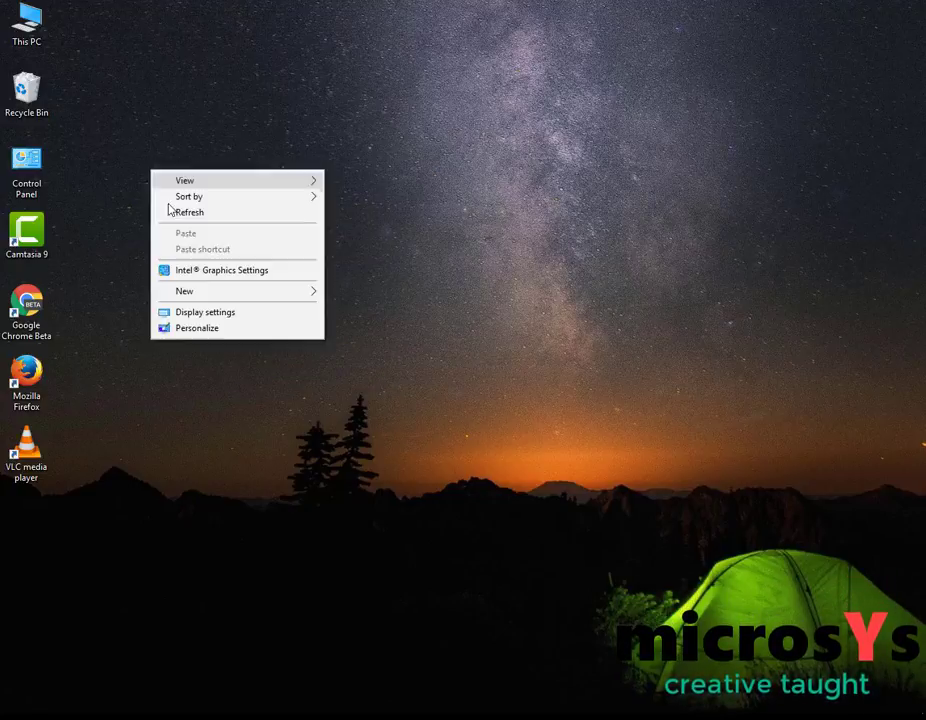
left_click(180, 211)
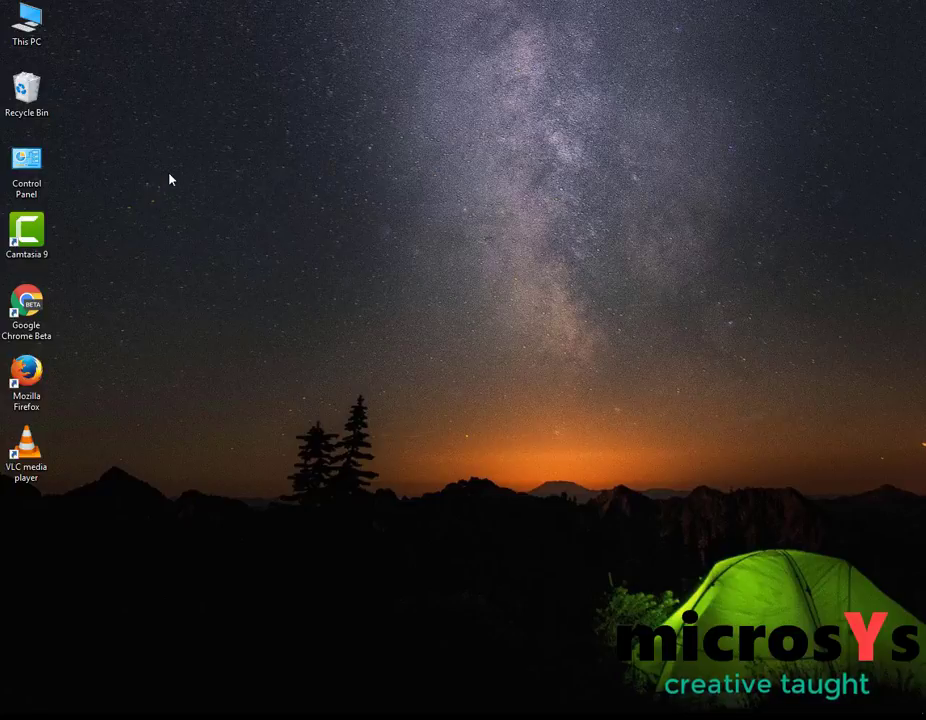
right_click(170, 178)
left_click(205, 215)
right_click(224, 80)
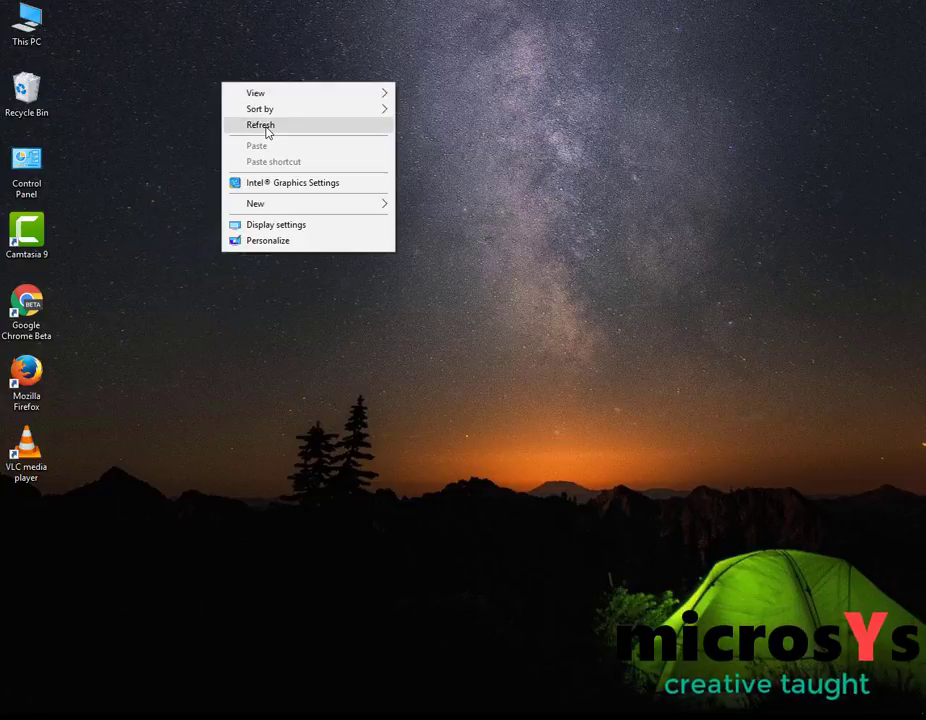
left_click(265, 126)
right_click(224, 138)
left_click(262, 184)
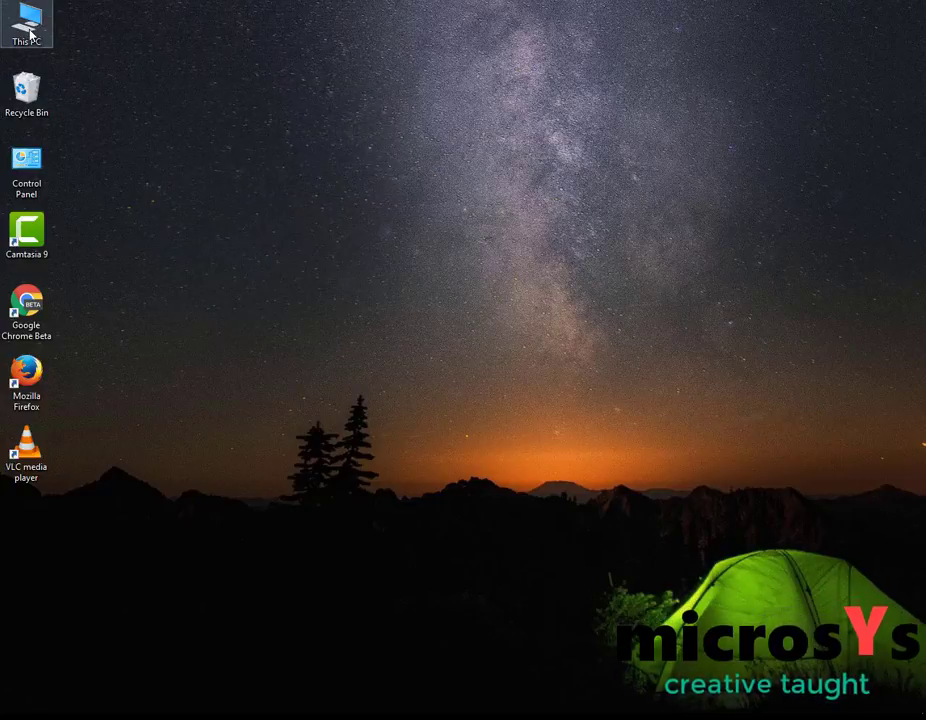
- Open the Virtual Memory settings from the advanced performance options in This PC's system properties
right_click(30, 34)
left_click(116, 196)
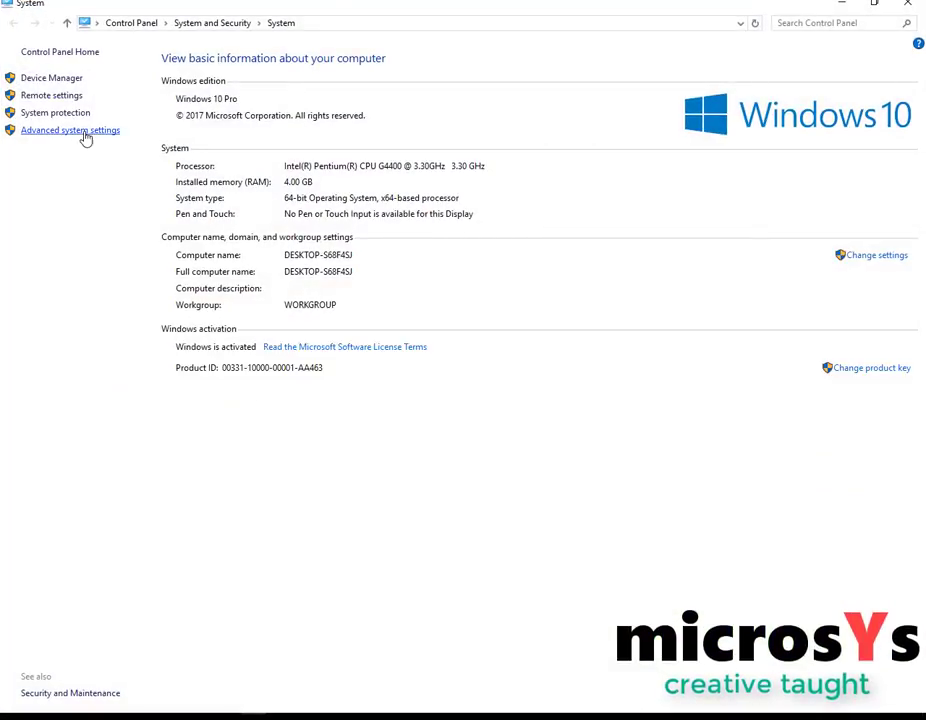
left_click(82, 131)
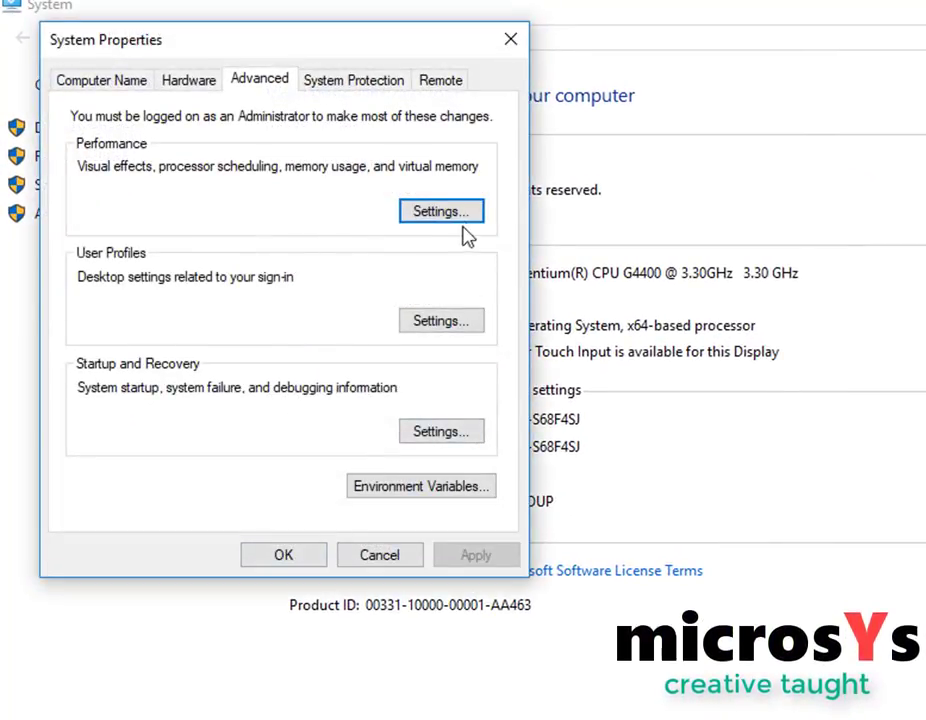
left_click(452, 222)
left_click(217, 177)
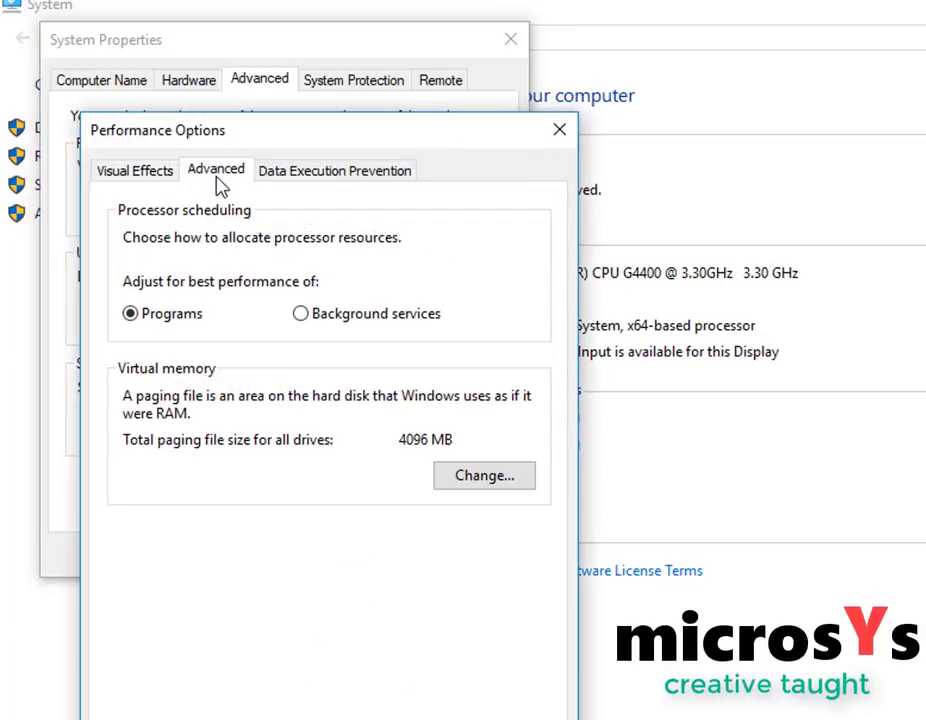
left_click(478, 477)
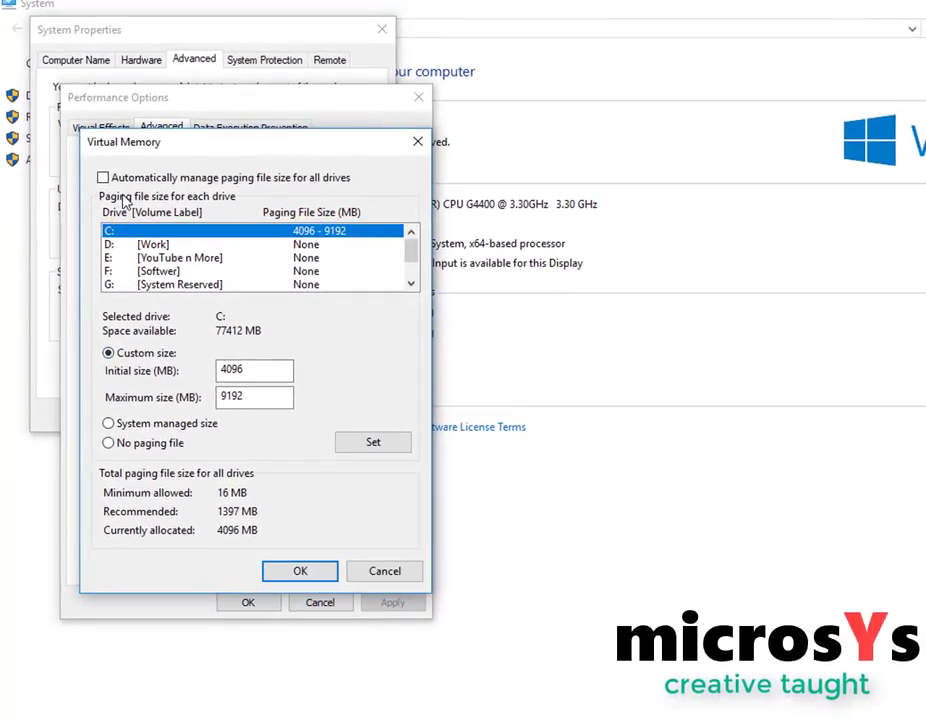
- Leave automatic paging file management off and clear the custom initial and maximum sizes for drive C
left_click(133, 179)
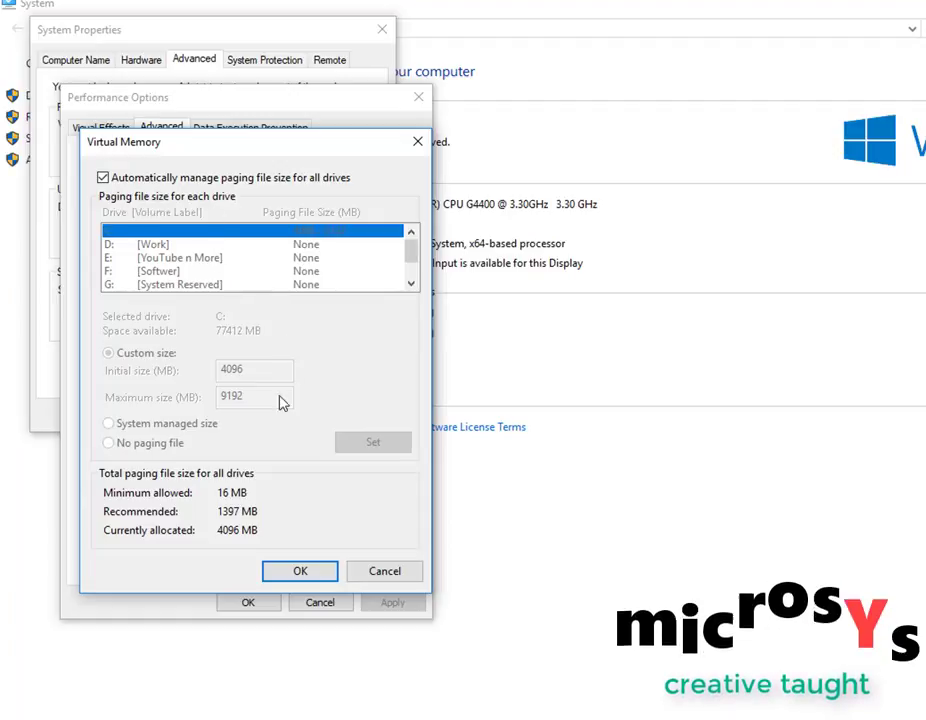
left_click(103, 179)
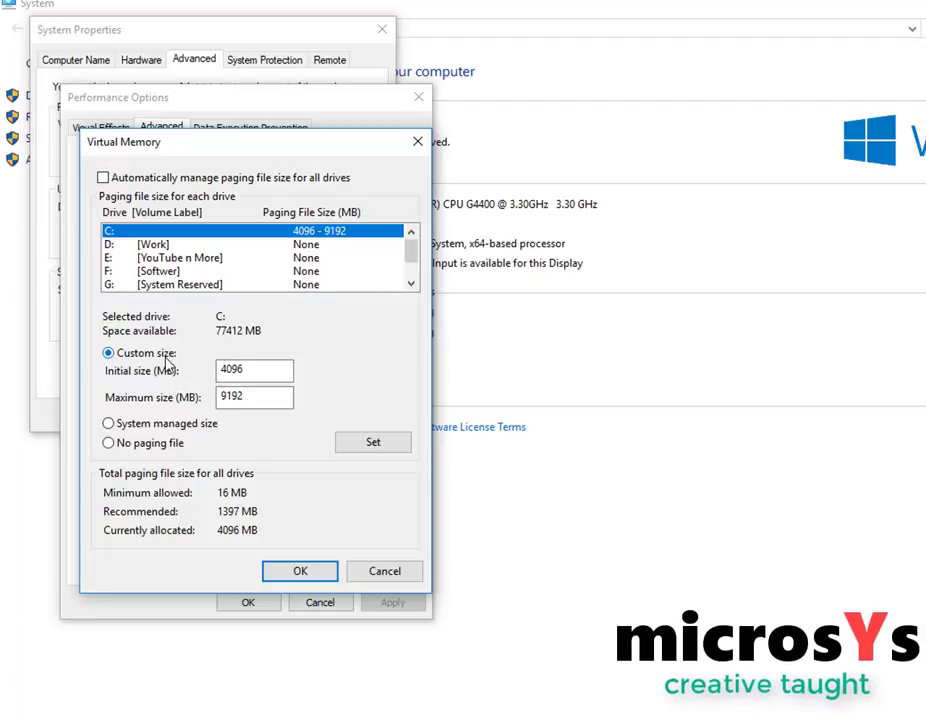
double_click(211, 369)
key("BackSpace")
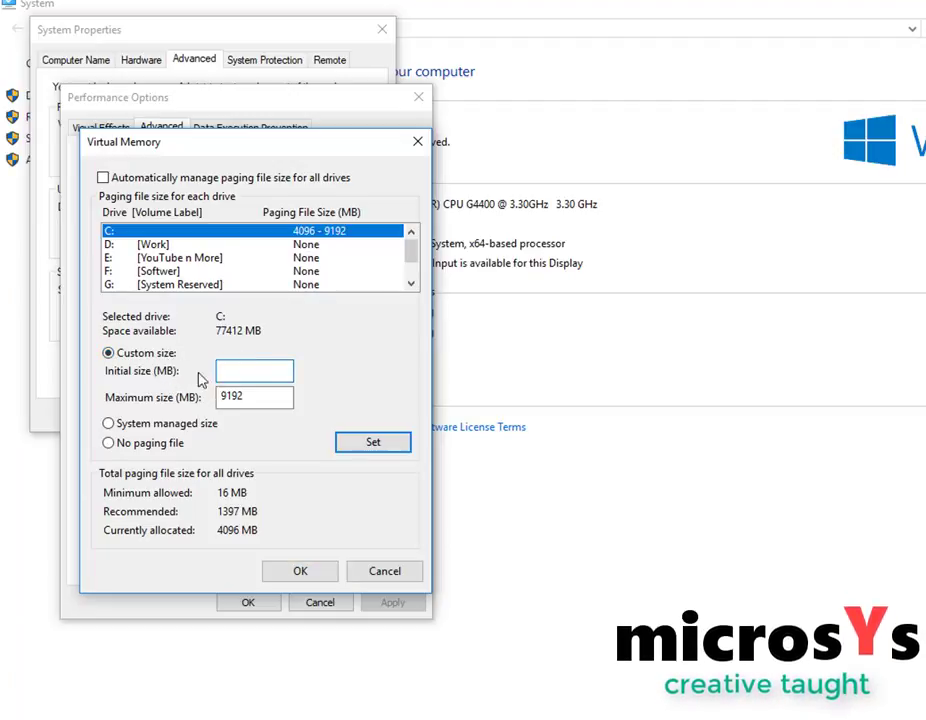
key("BackSpace")
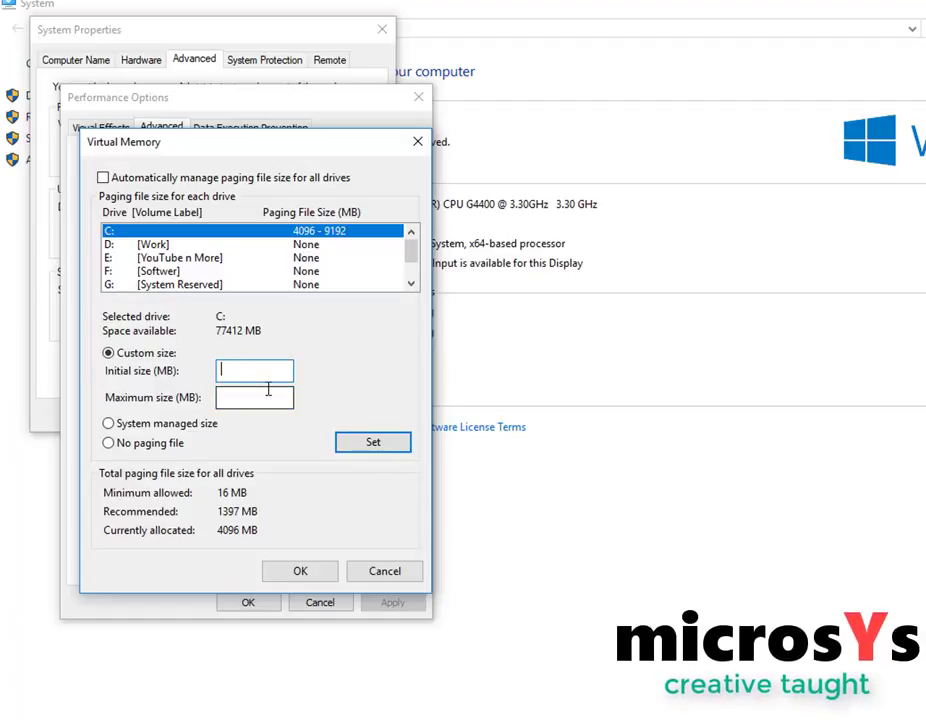
- Search Windows for "calcu", try to open the Calculator² result, and dismiss the search
key("super")
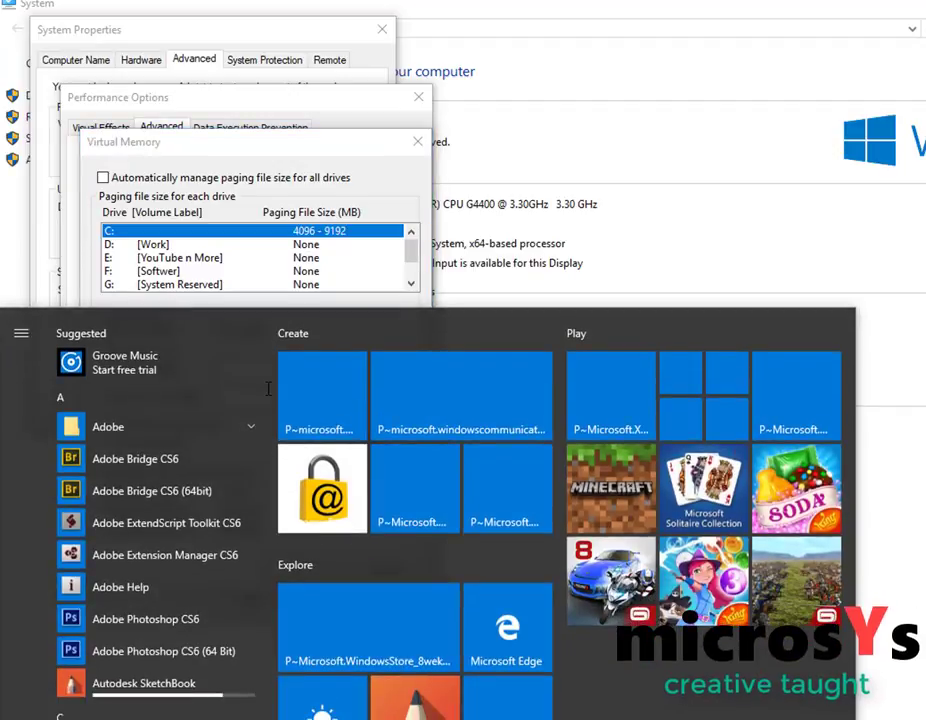
type("calcu")
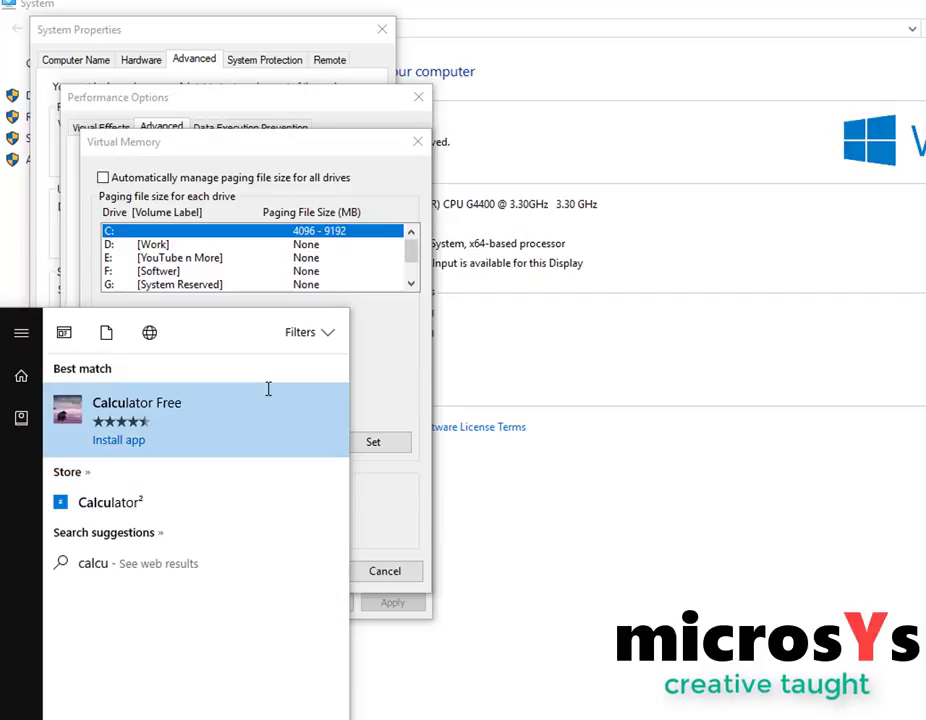
key("Down")
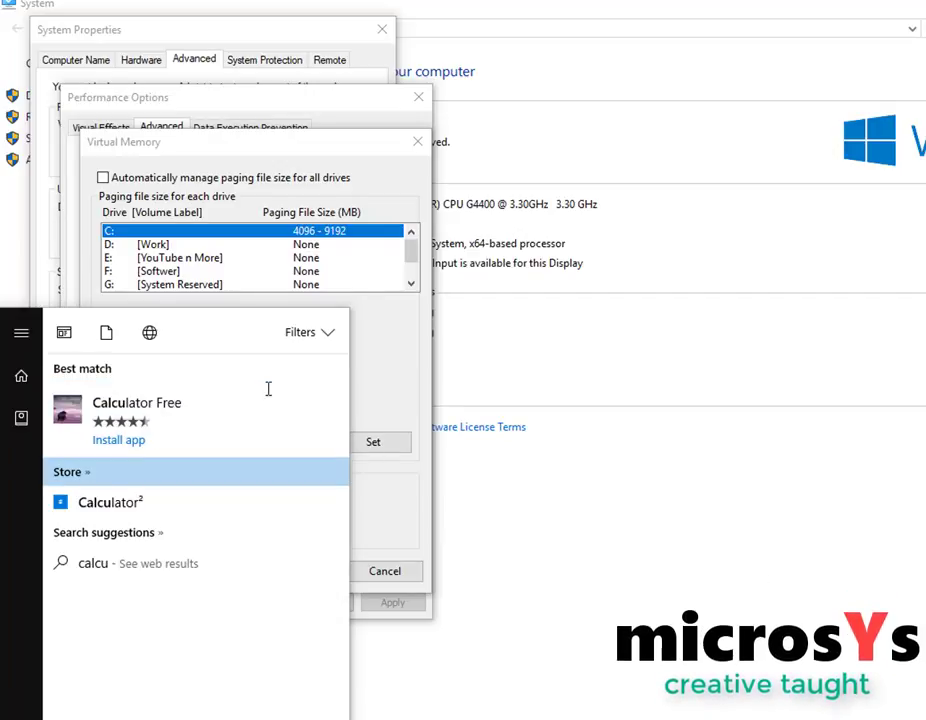
key("Down")
key("Return")
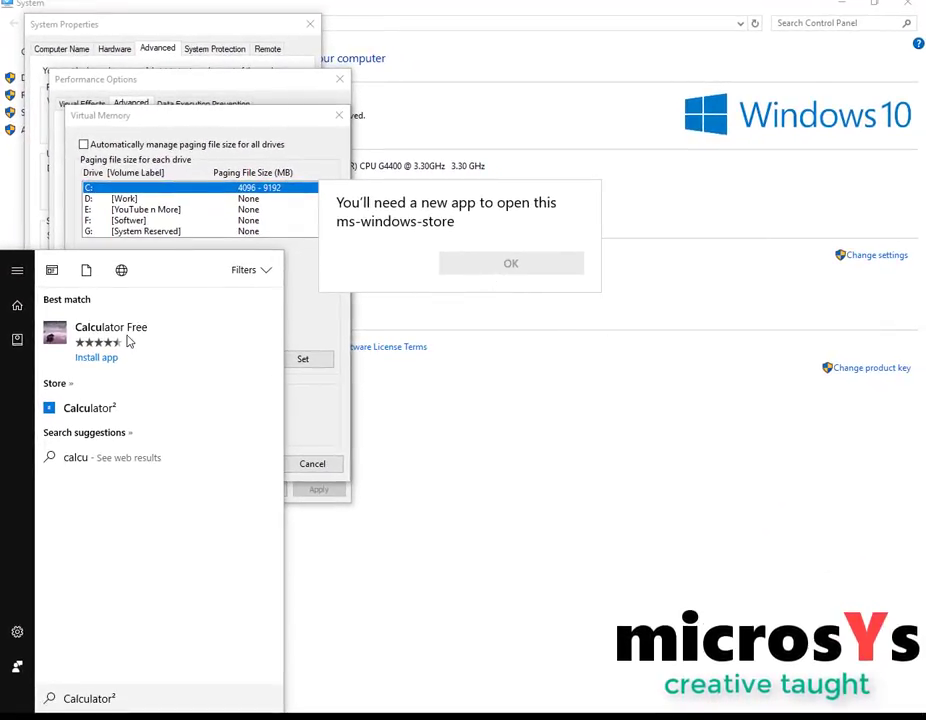
key("Escape")
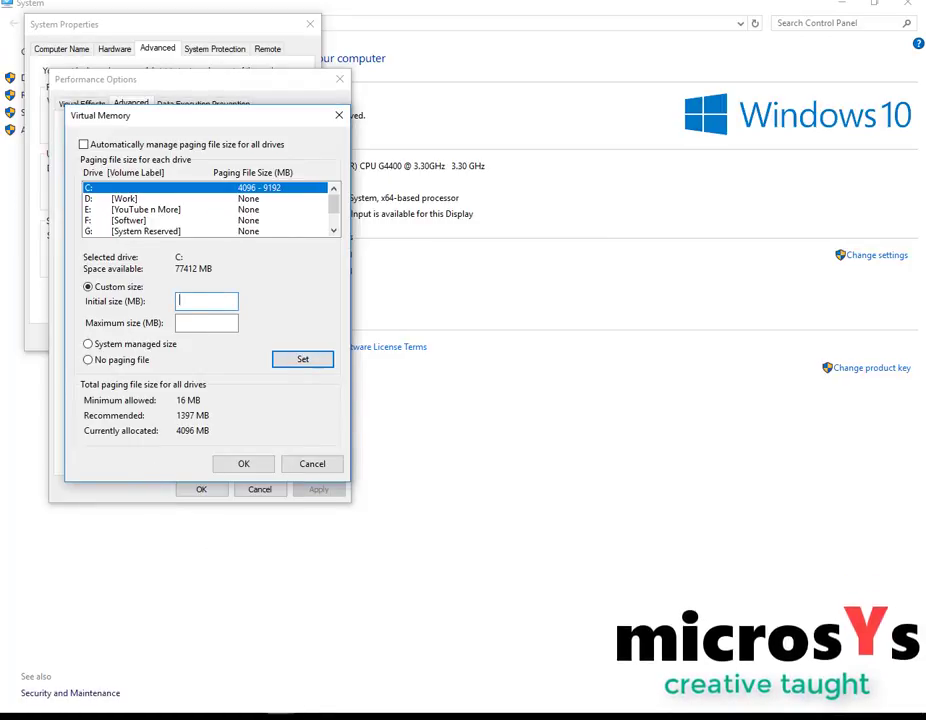
- Search Windows for "calcu" again and try to open the Calculator Free result
key("super")
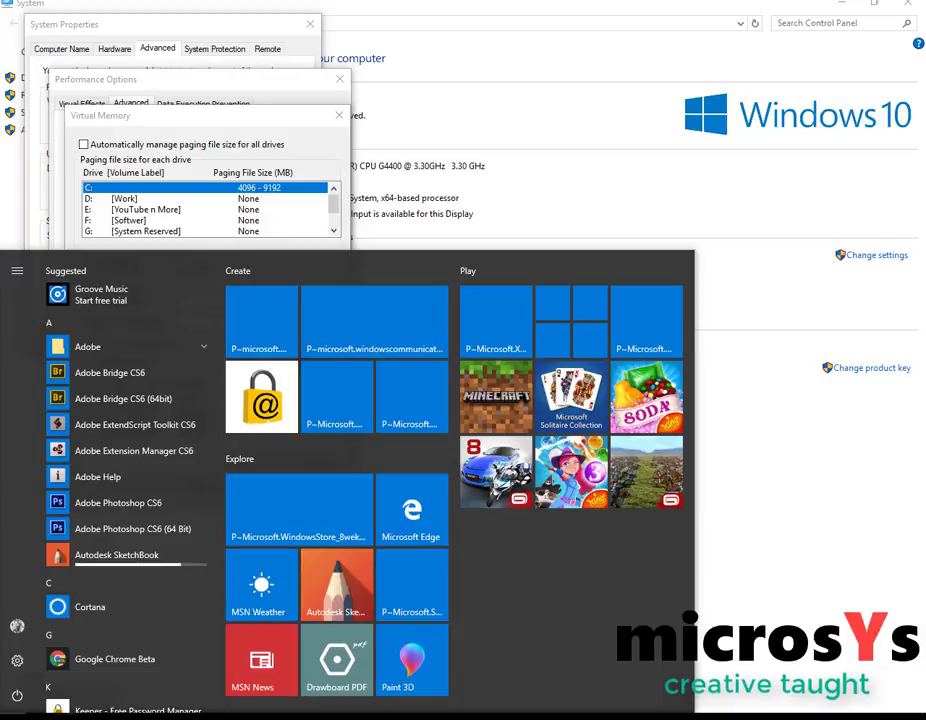
key("super+Tab")
key("Escape")
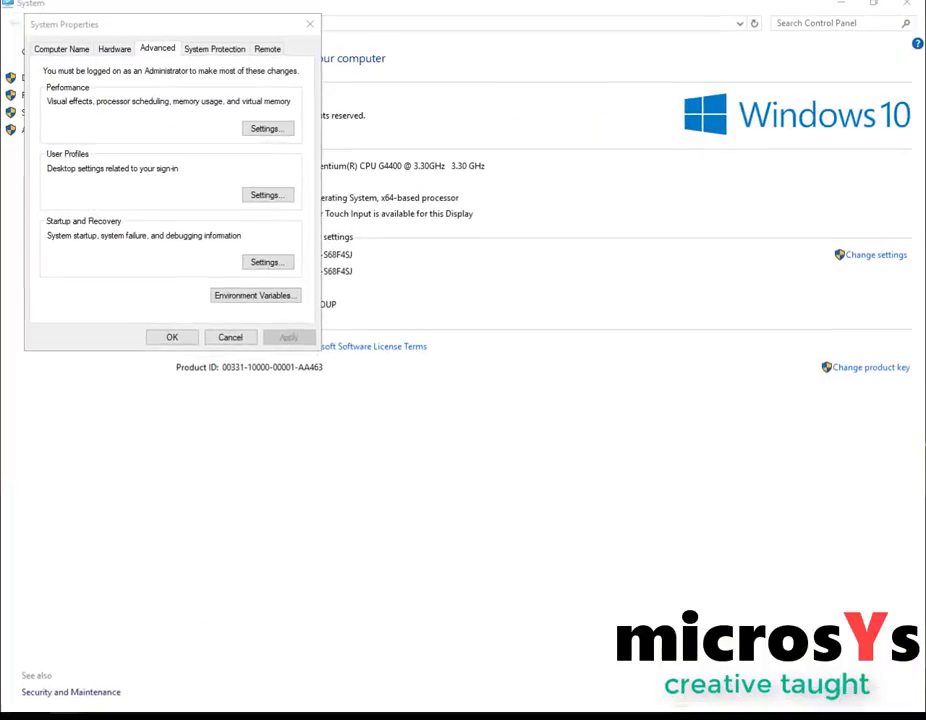
key("super+s")
type("cal")
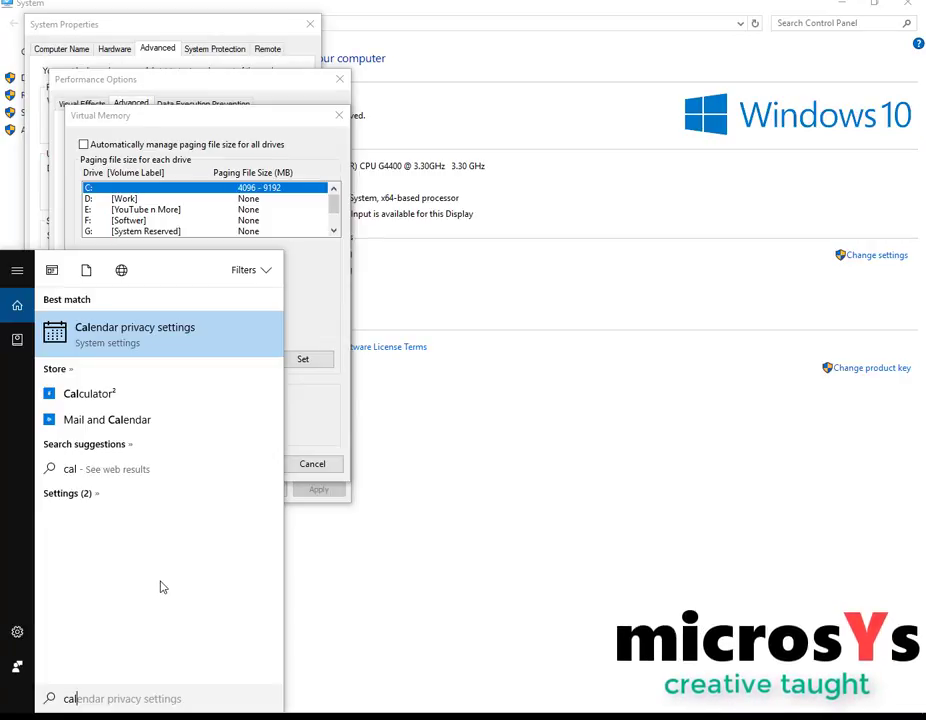
type("cu")
key("Down")
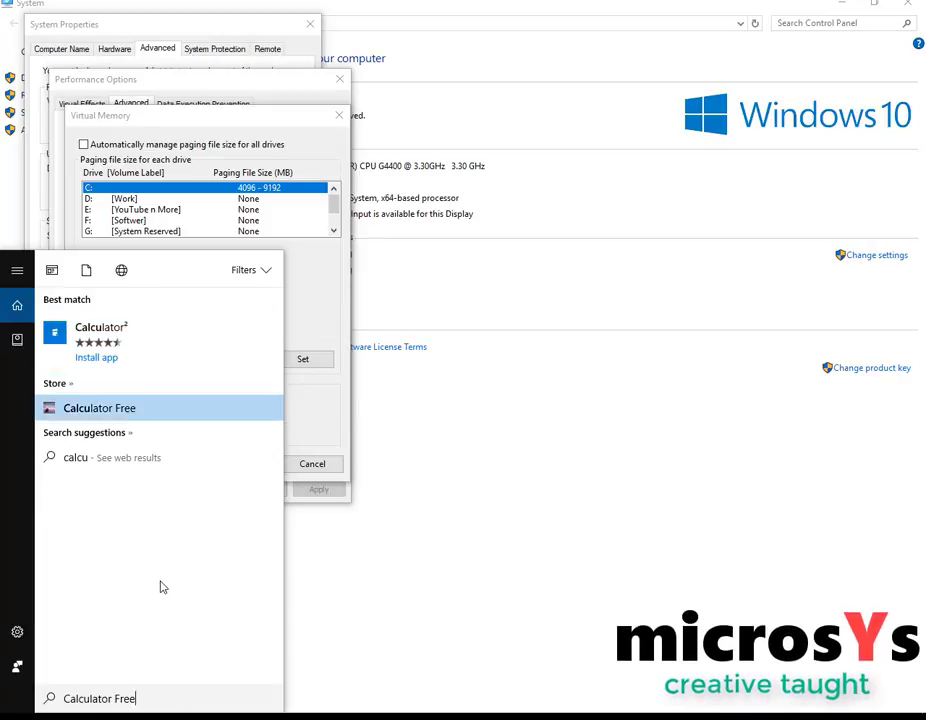
key("Return")
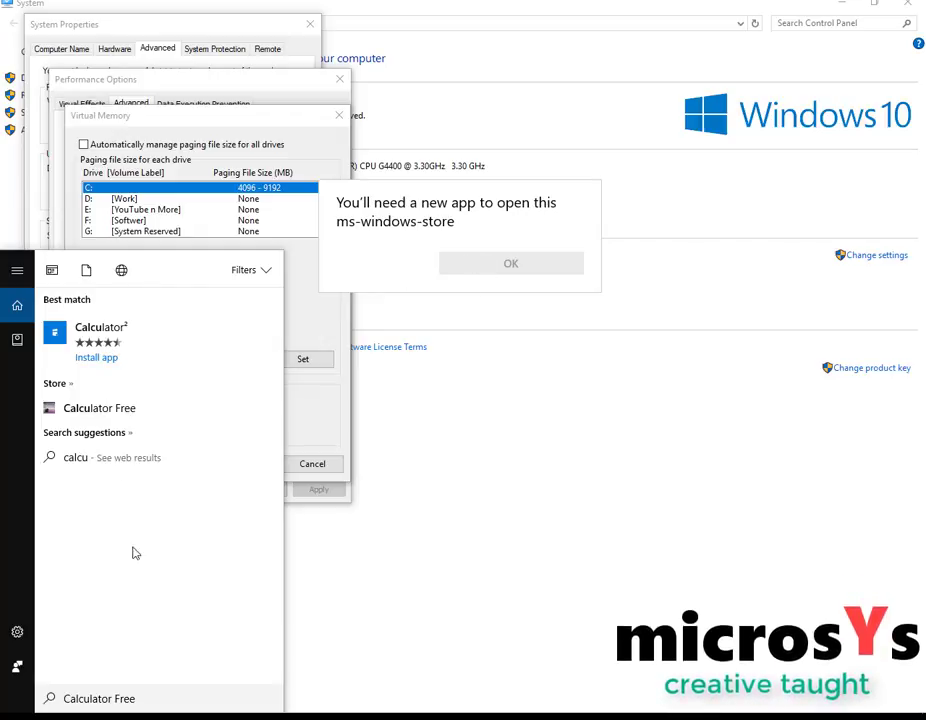
- Dismiss the app prompt, minimize the System window, and create a new text document on the desktop
left_click(528, 347)
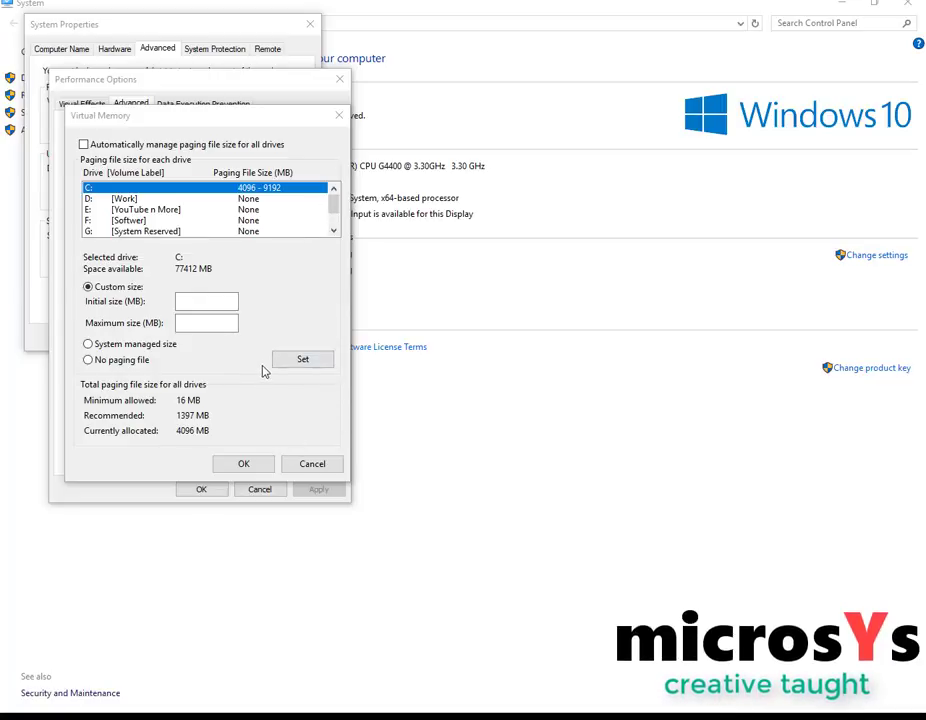
left_click(221, 300)
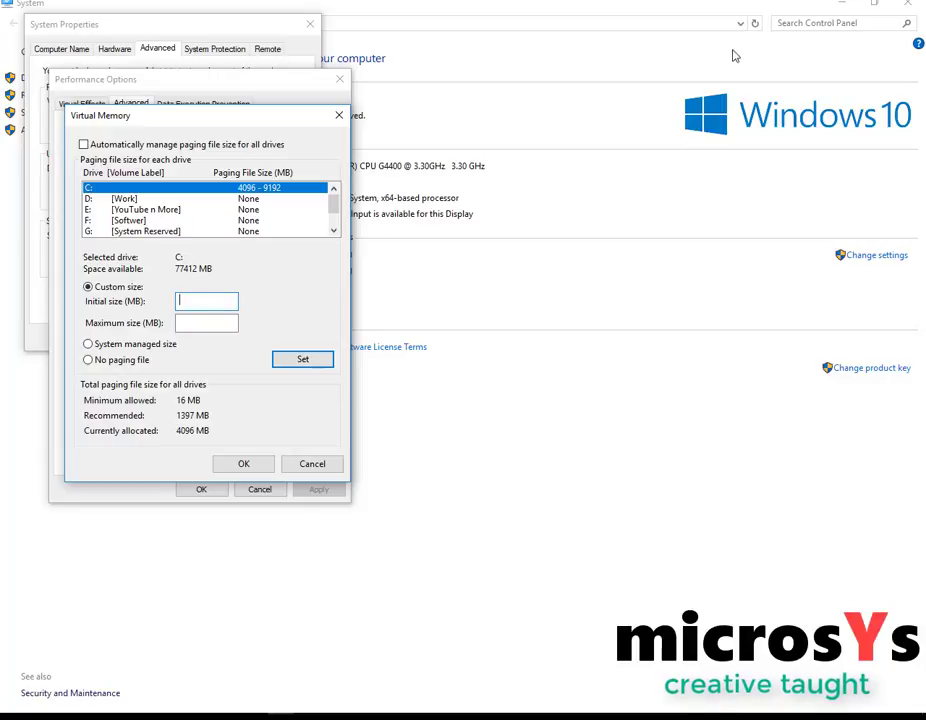
left_click(841, 4)
right_click(494, 244)
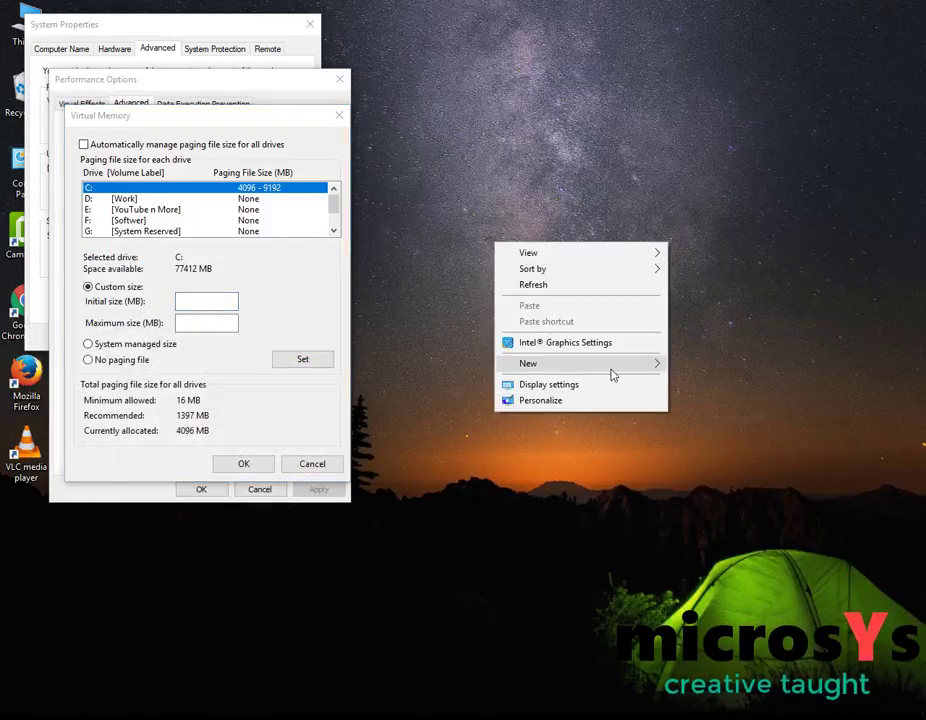
mouse_move(620, 372)
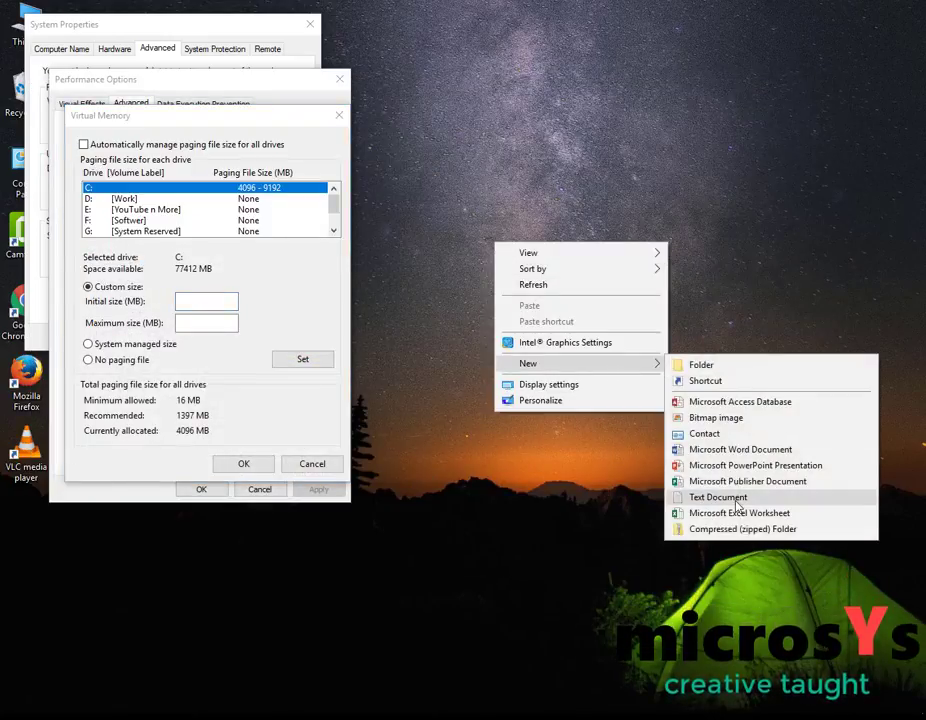
left_click(690, 496)
- Open the new text document in Notepad beside the Virtual Memory dialog and enter "4 * 1024="
left_click(512, 245)
double_click(512, 245)
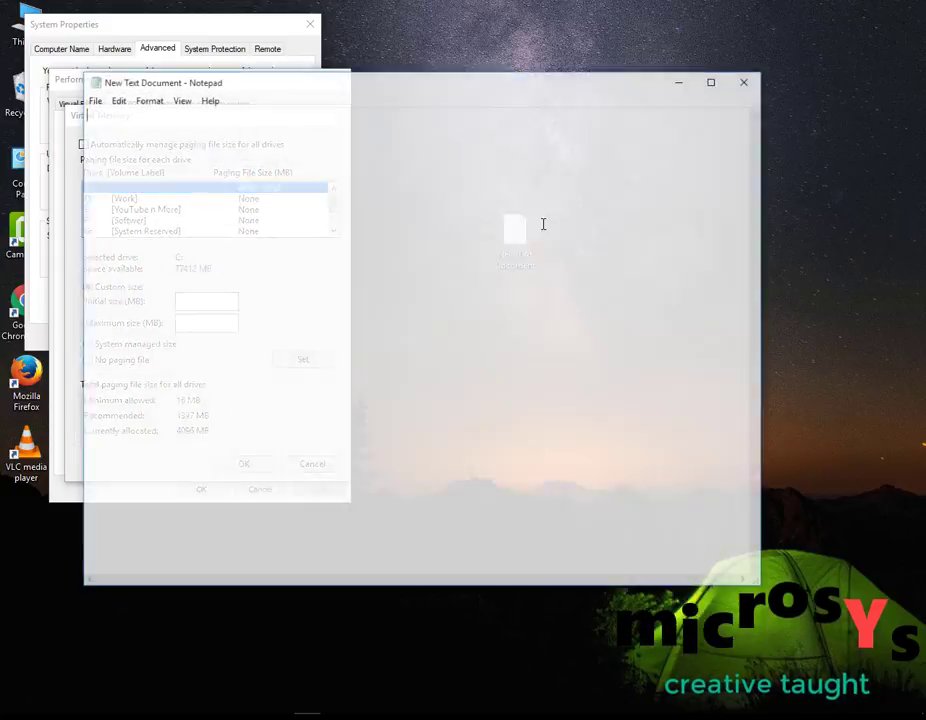
left_click_drag(490, 90, 749, 105)
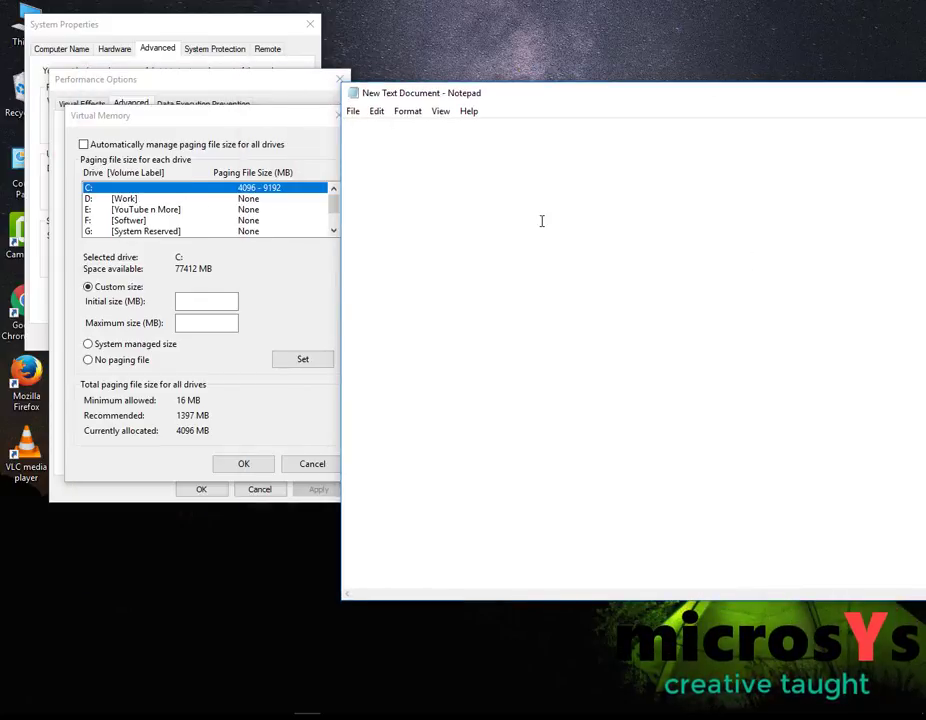
type("4 * 1024=")
- Cancel the pending Virtual Memory edits and reopen the paging file settings for drive C
left_click(205, 322)
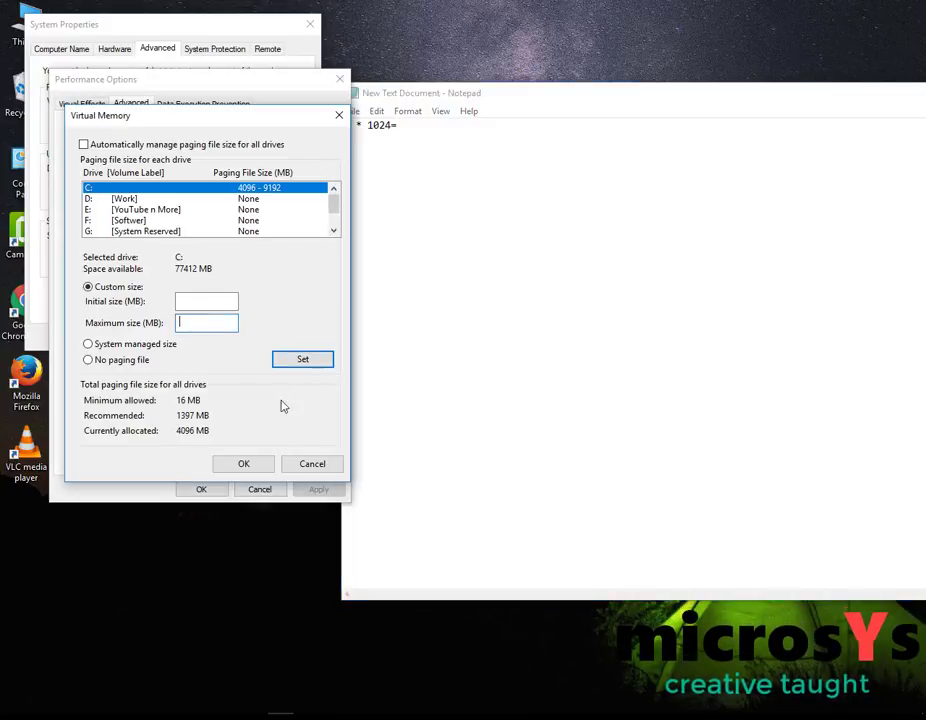
left_click(292, 466)
left_click(283, 291)
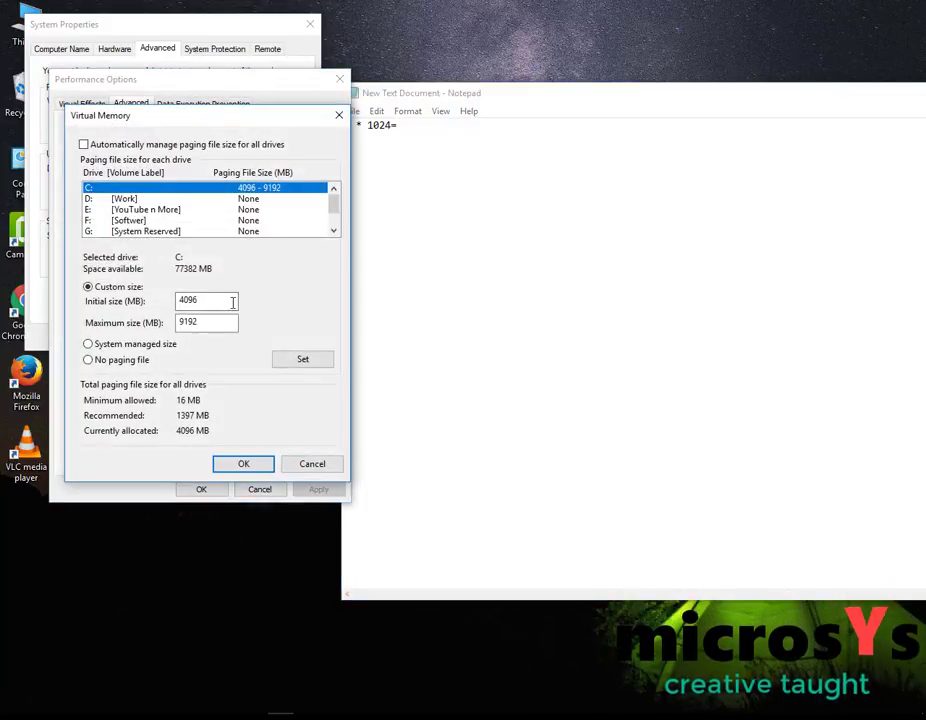
- Complete the first calculation in Notepad so the line reads "4 * 1024= 4096"
left_click(500, 140)
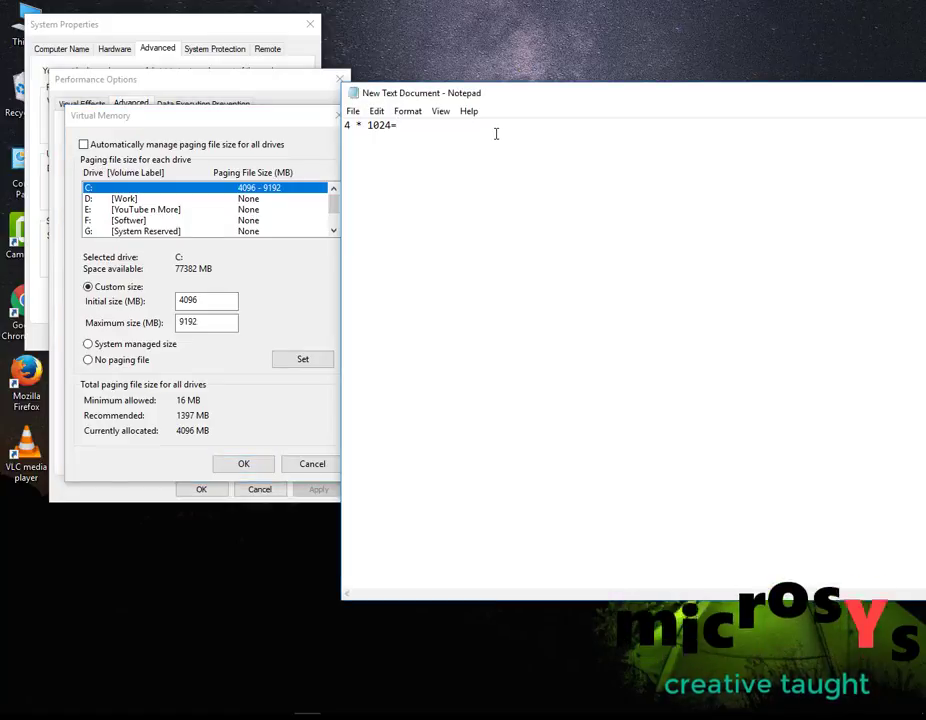
type("40")
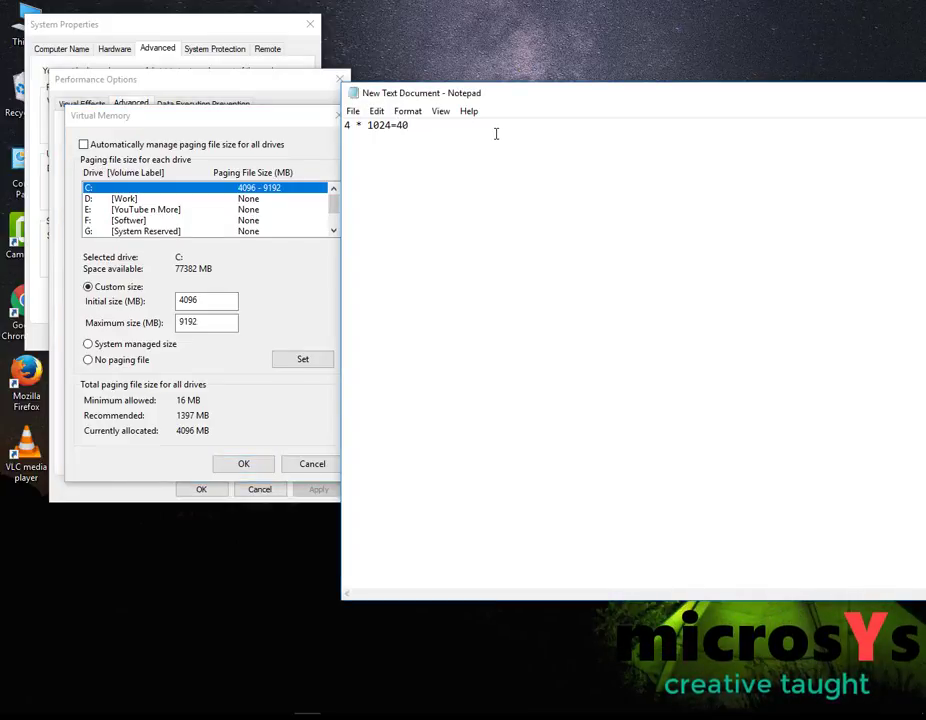
type("9")
key("Left")
key("Left")
key("Left")
key("Left")
key("Left")
- Add a second calculation, "4096 * 2 = 9192", below the first one with a blank line between them
key("Return")
key("Return")
type("4096")
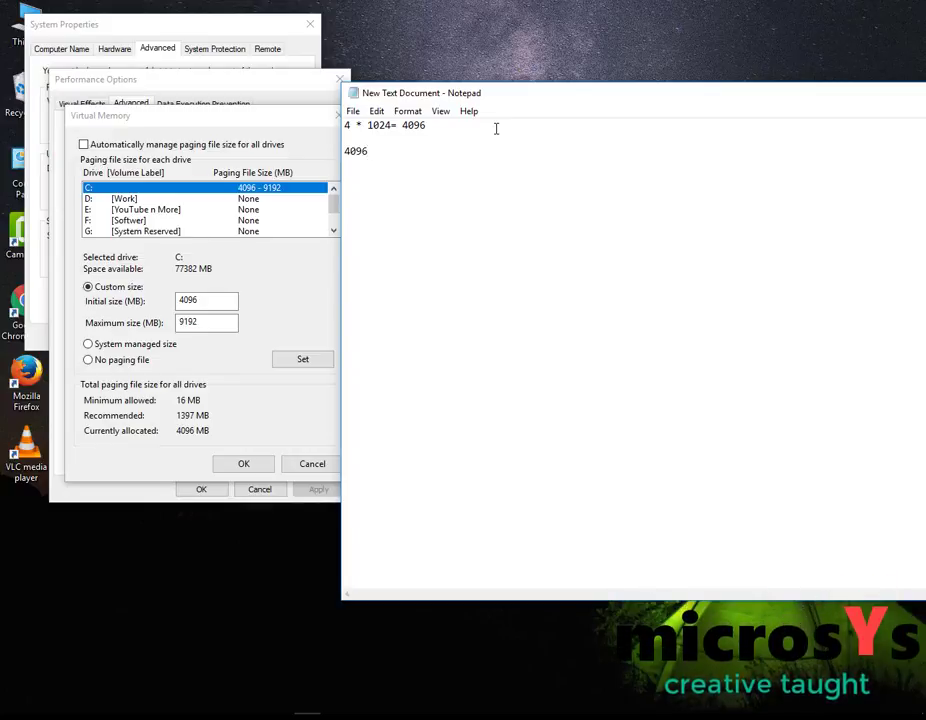
type(" * 2")
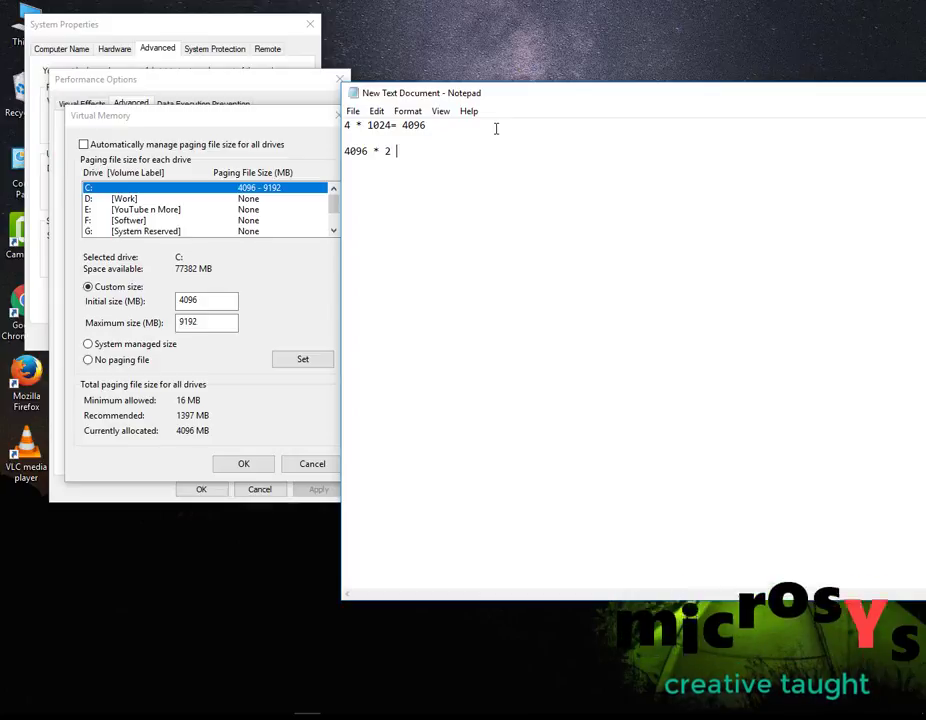
type(" = ")
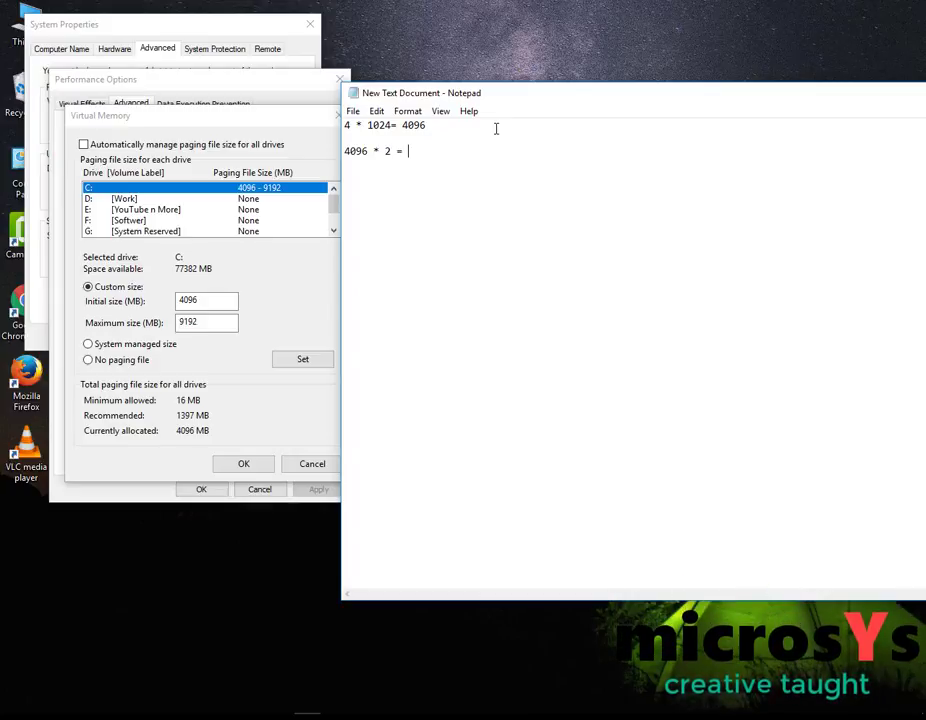
type("9192")
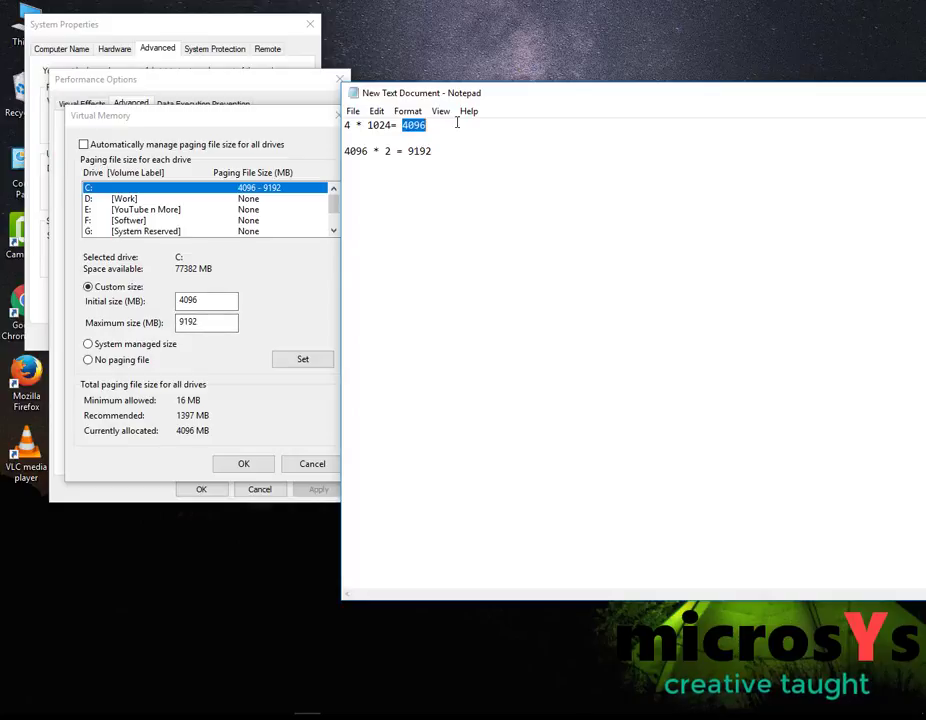
- Confirm drive C's custom paging file size of 4096 MB initial and 9192 MB maximum, accepting all open system dialogs
left_click(105, 308)
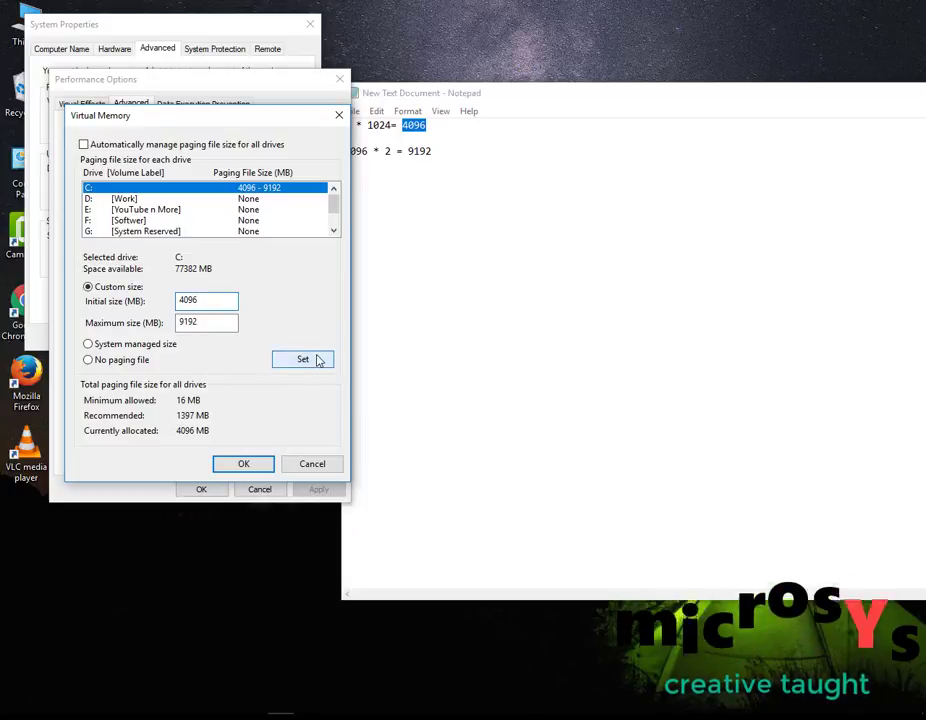
left_click(254, 464)
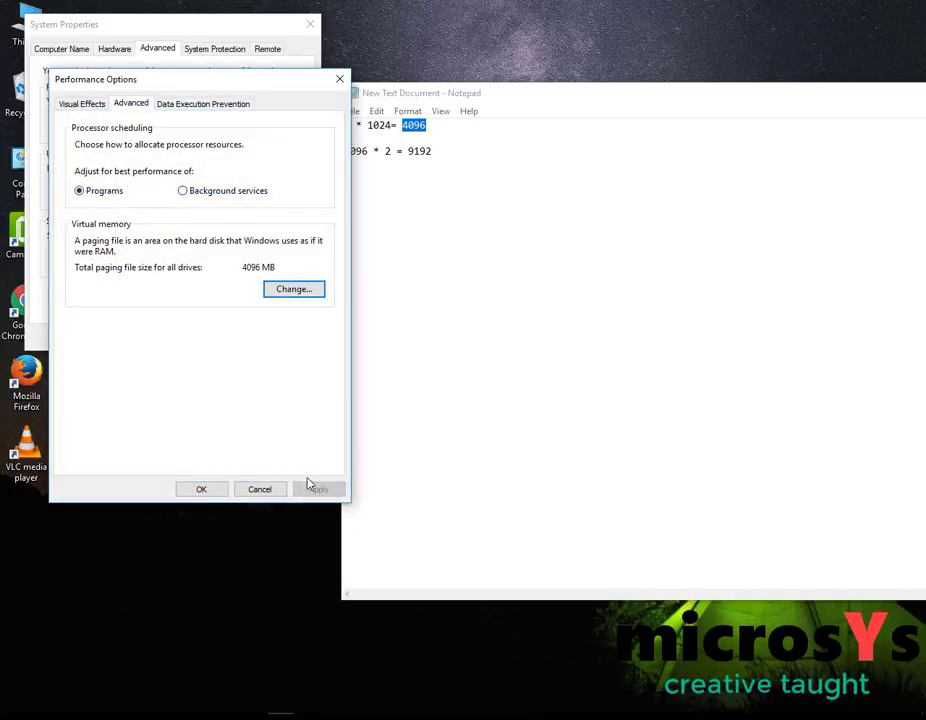
left_click(214, 489)
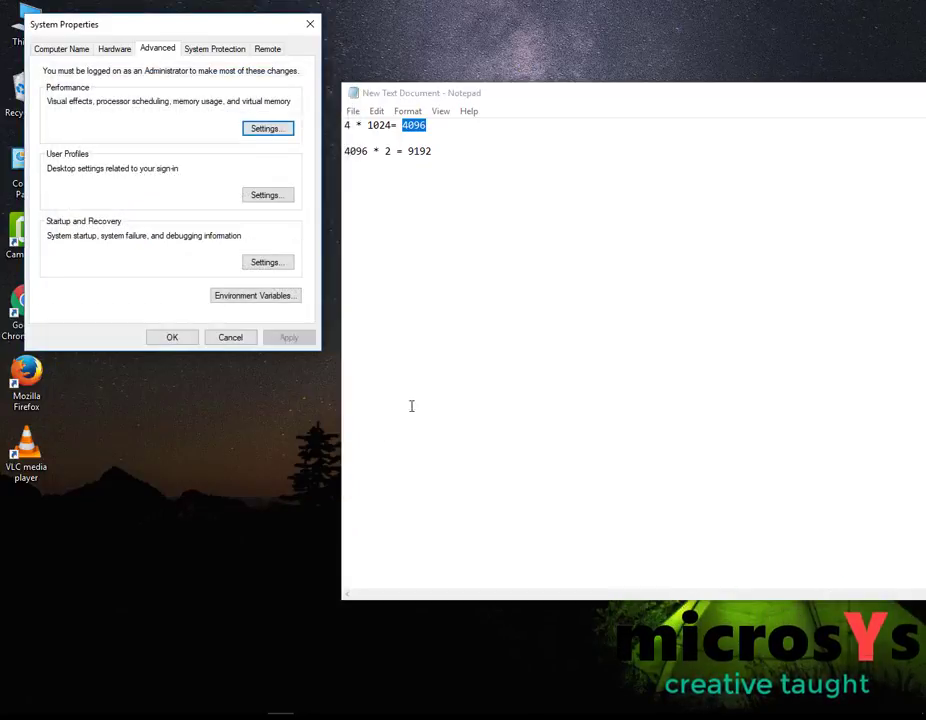
left_click(182, 337)
- Close the Notepad calculation document and delete New Text Document from the desktop
left_click_drag(885, 98, 843, 122)
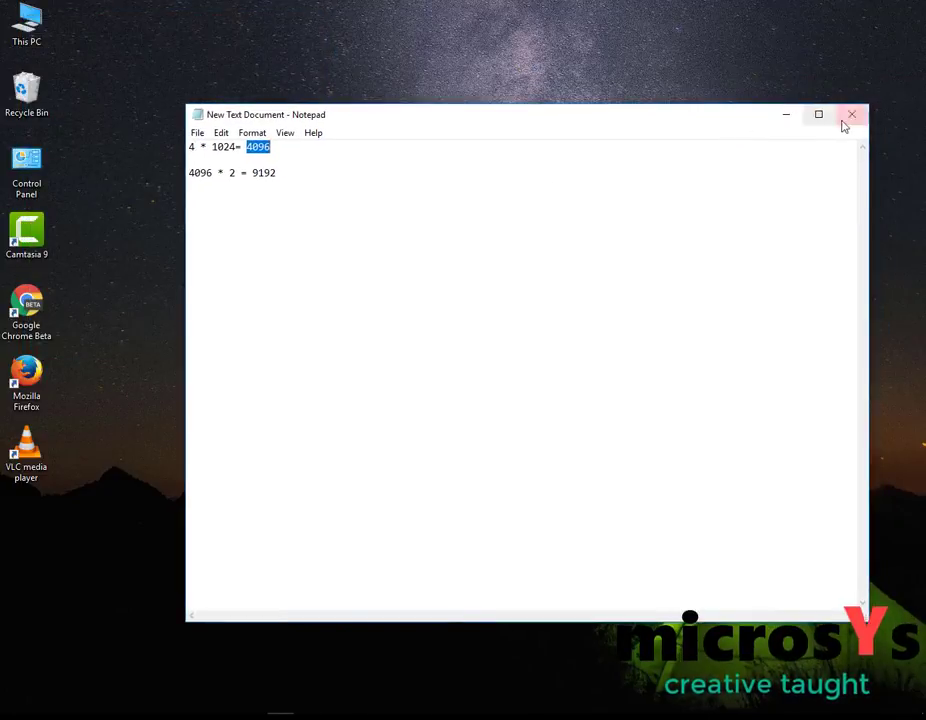
left_click(843, 121)
right_click(155, 207)
left_click(484, 376)
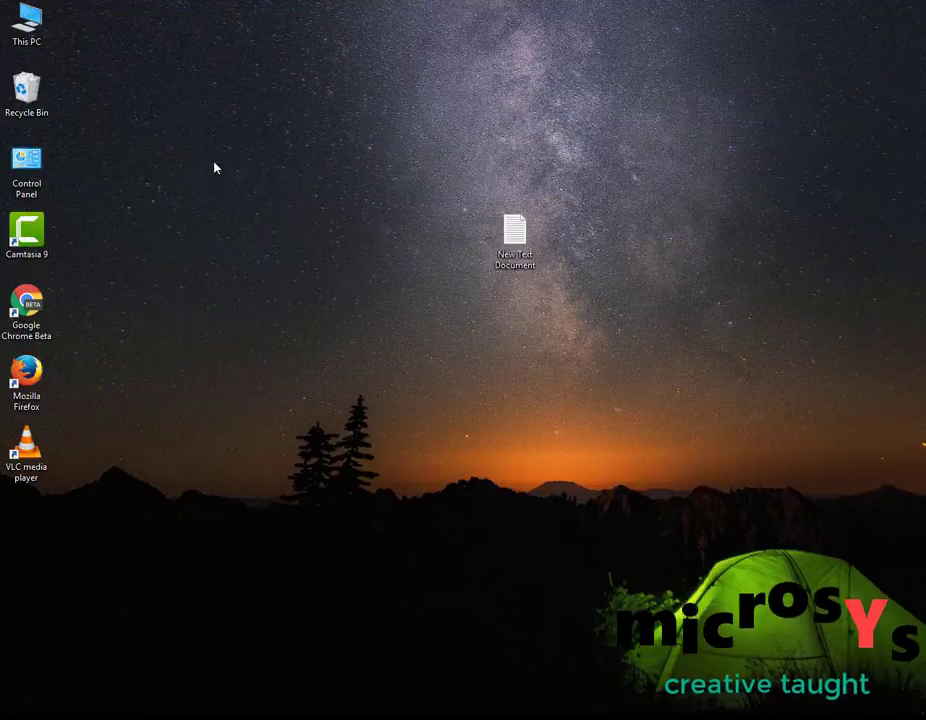
right_click(214, 168)
left_click(250, 211)
left_click_drag(505, 240, 127, 160)
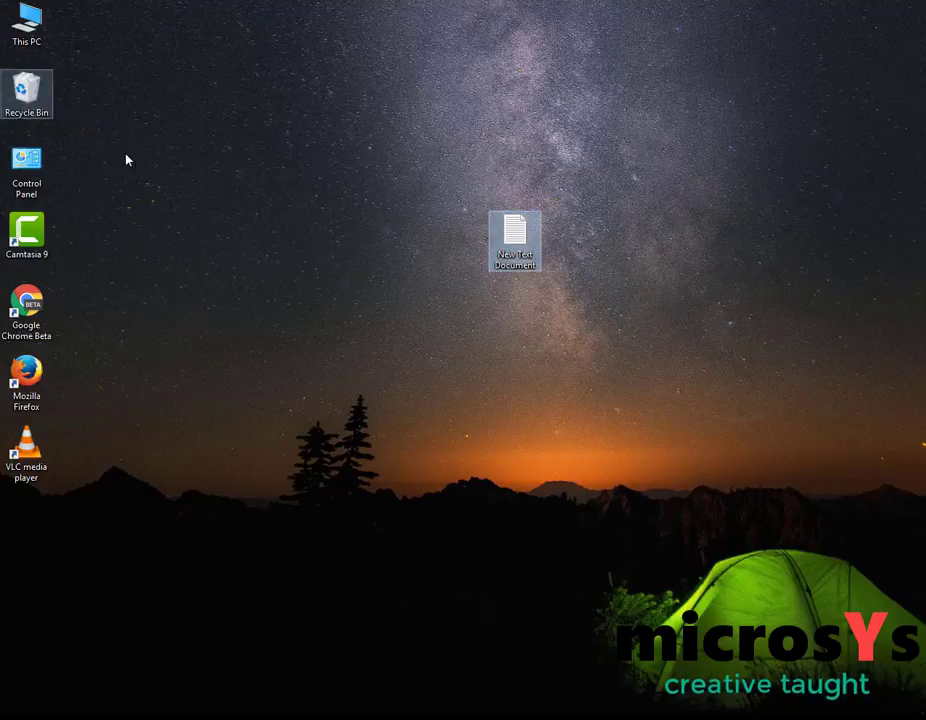
right_click(138, 155)
left_click(287, 199)
right_click(176, 192)
left_click(231, 240)
right_click(231, 236)
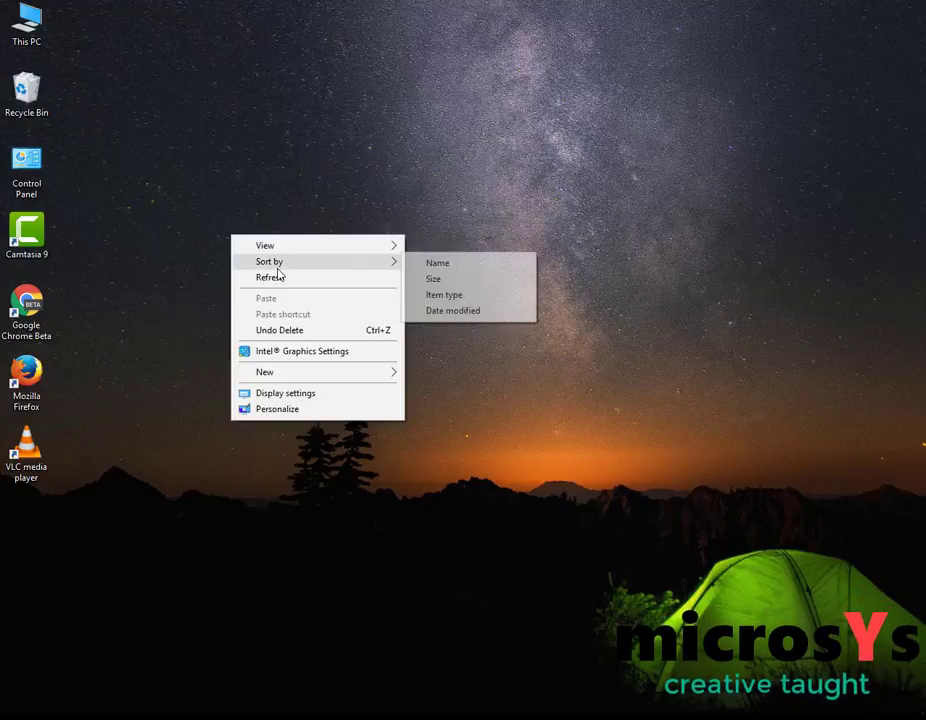
left_click(277, 275)
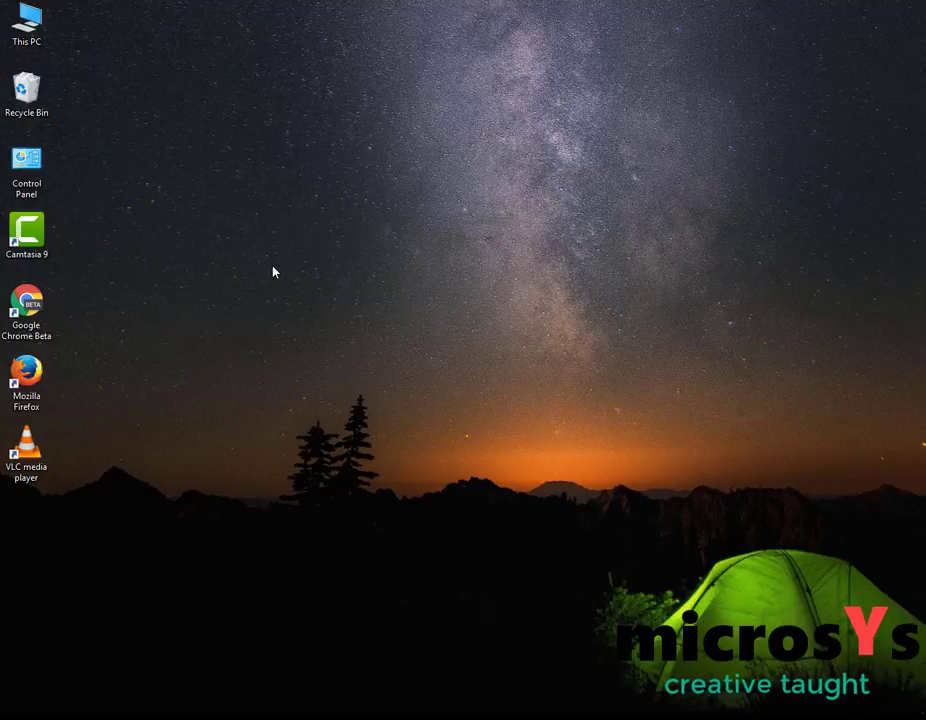